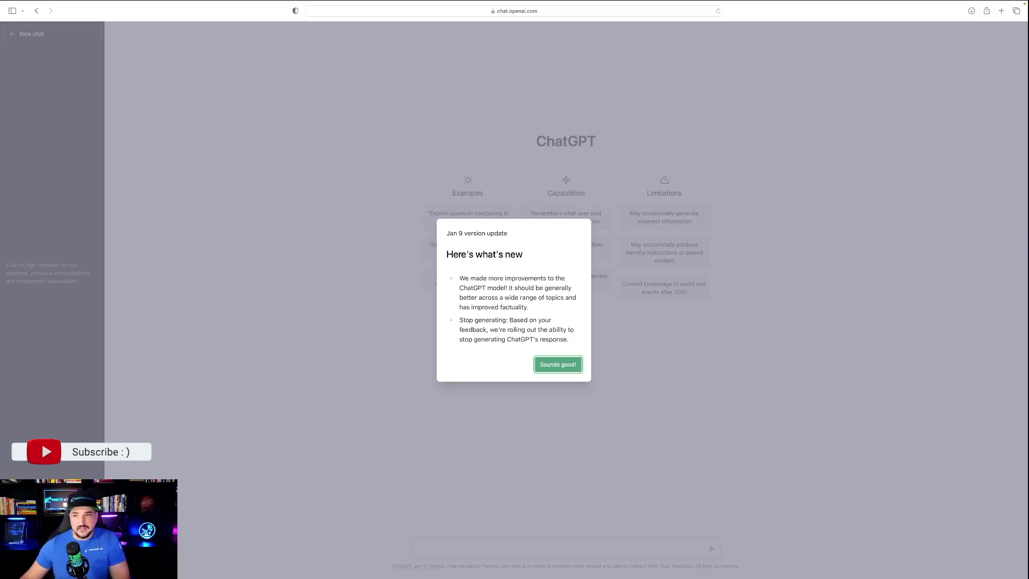
- Dismiss the update notice and ask ChatGPT for 10 blog post ideas relating to SEO
key(Return)
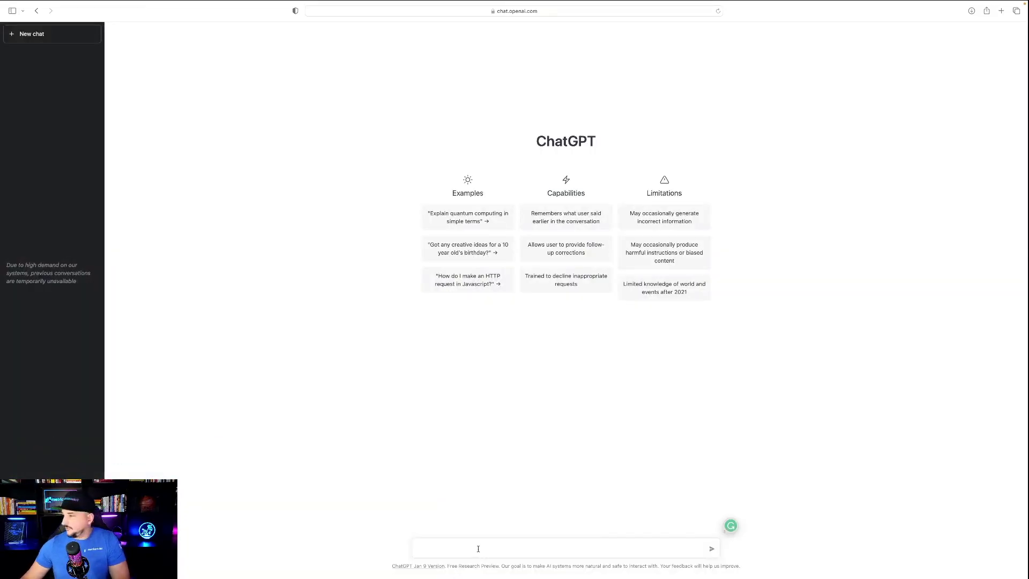
text(Give me 10 blog post ideas rela)
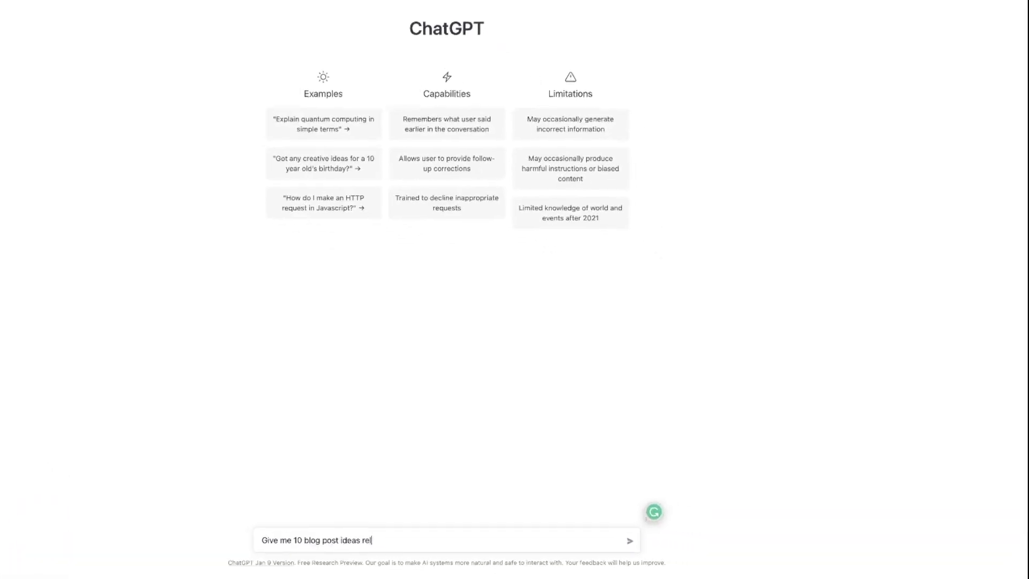
text(ting to SEO)
key(Return)
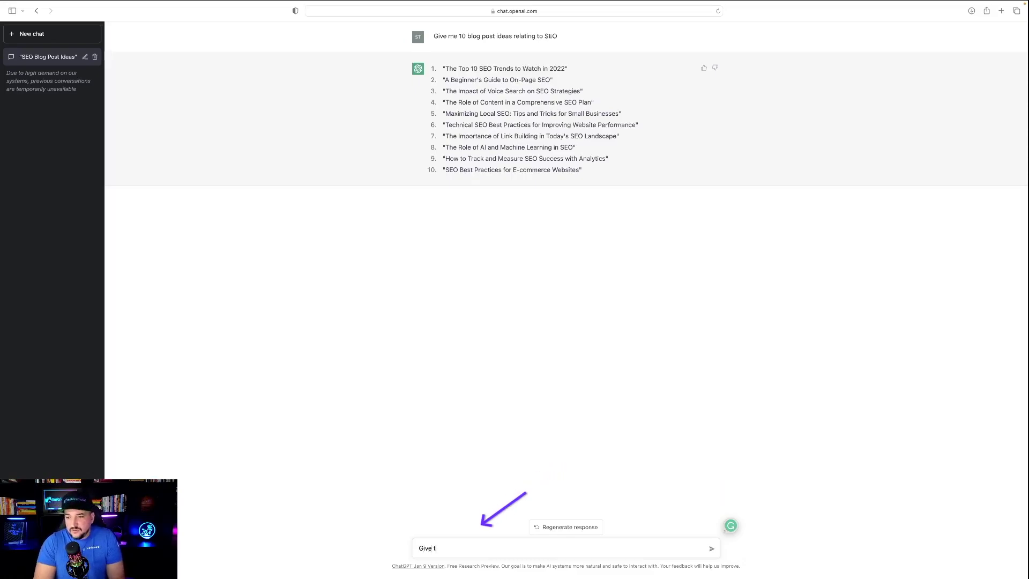
- Send 'Give to ten more' to get SEO blog ideas numbered 11 to 20
key(Return)
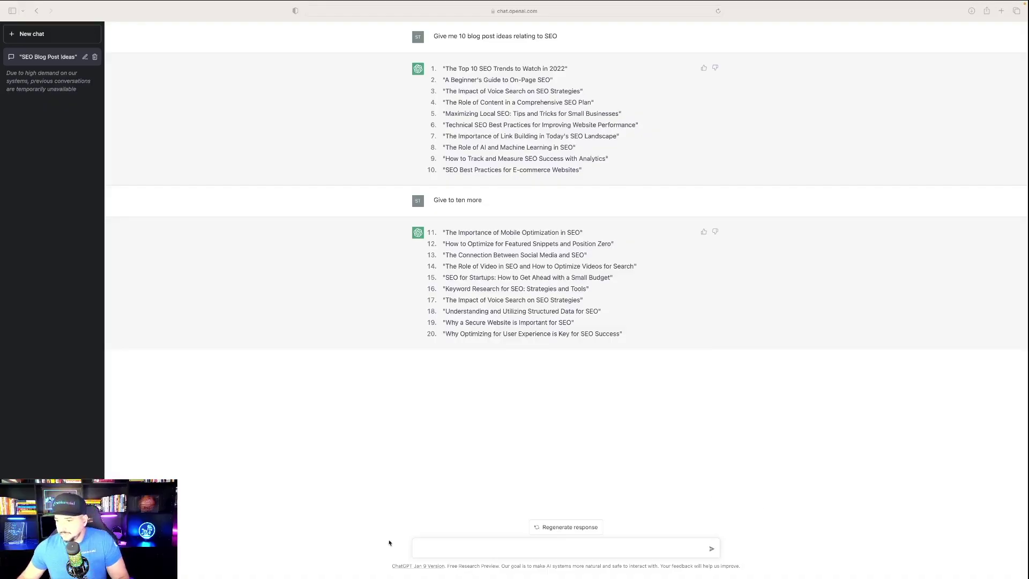
- Ask for a creative Keyword Research blog title, then request more title suggestions
text(Give me a creative title for a blog post regarding Key)
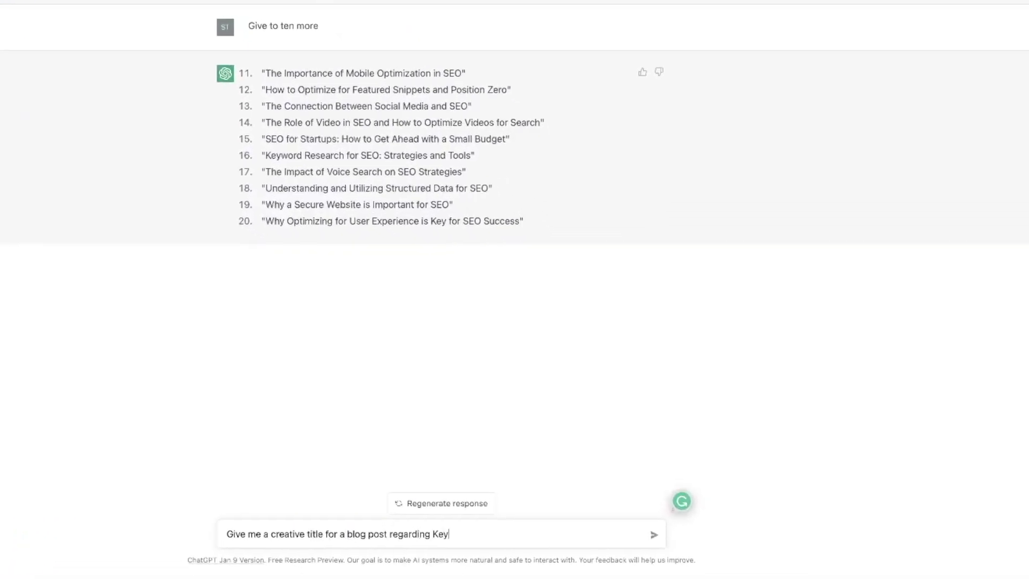
text(word Research)
key(Return)
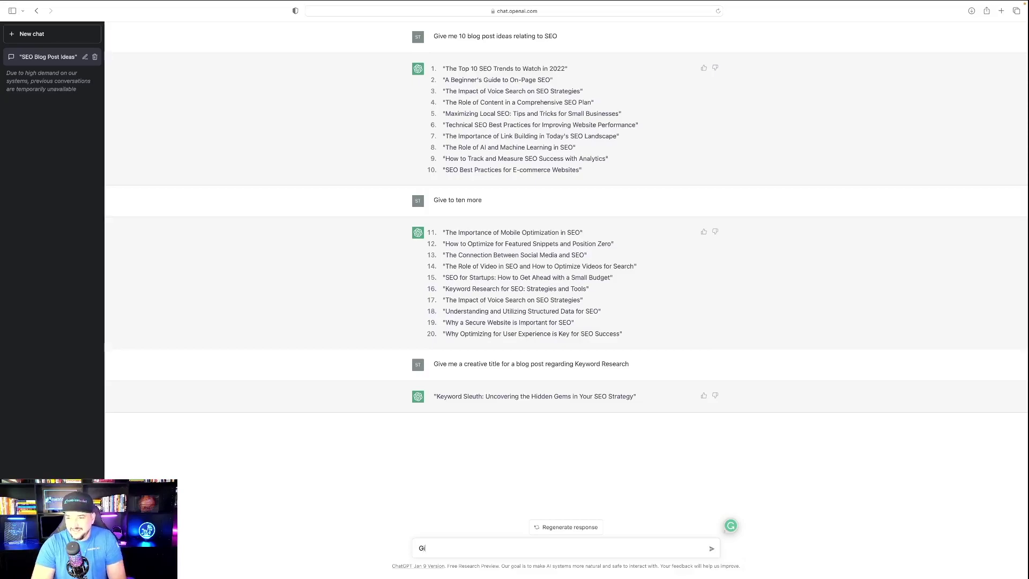
text(ore)
key(Return)
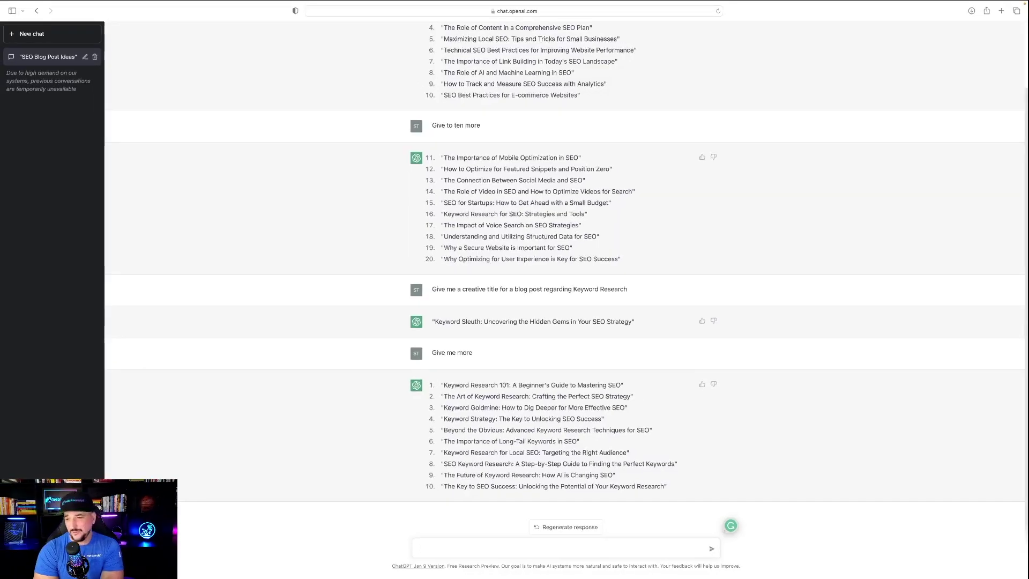
scroll(430, 201, up, 3)
scroll(333, 253, down, 3)
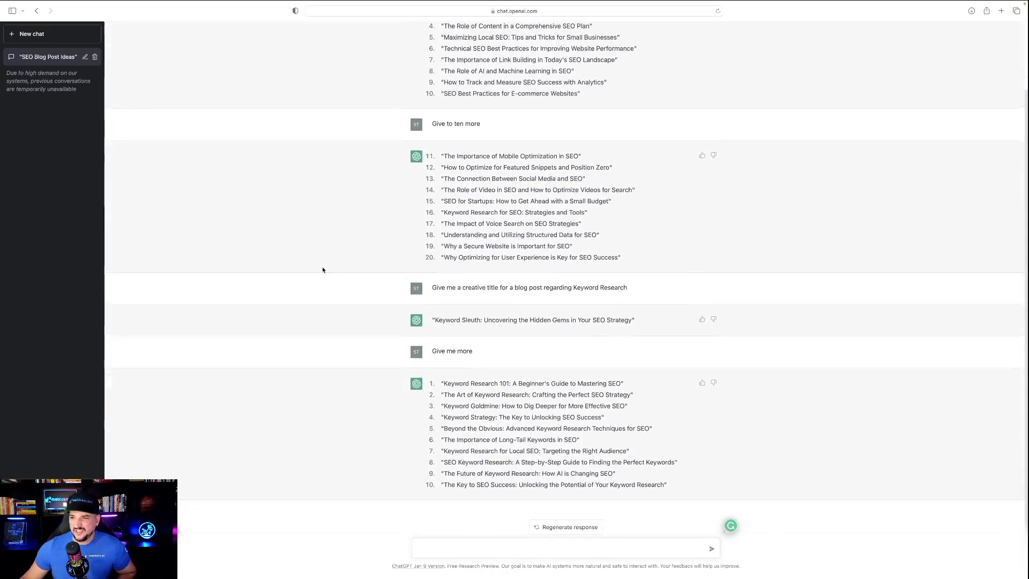
scroll(284, 313, up, 3)
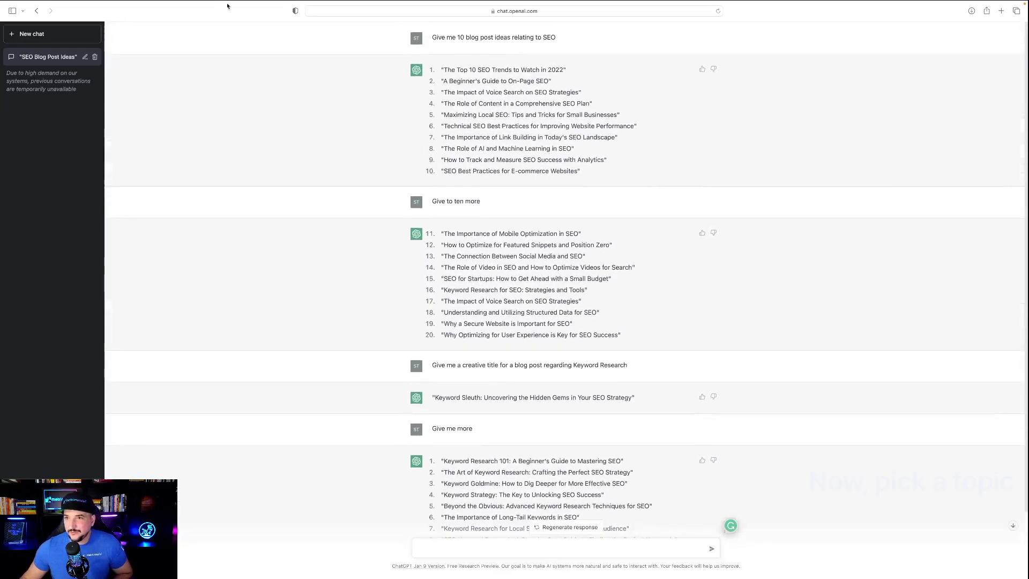
scroll(284, 323, down, 3)
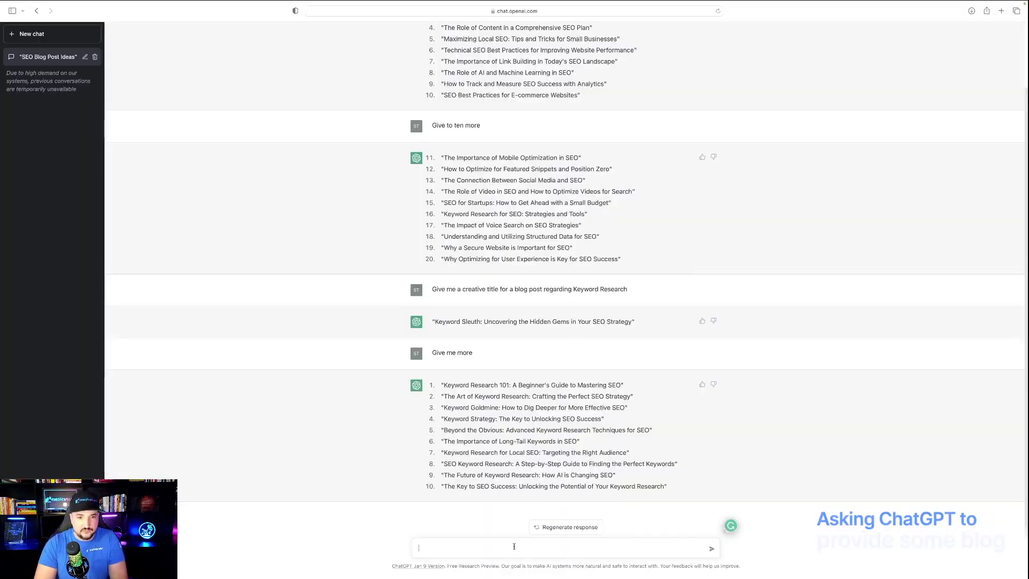
- Ask ChatGPT 'What are some good tips for writing a successful blog post?'
text(What are some good tips for writing a )
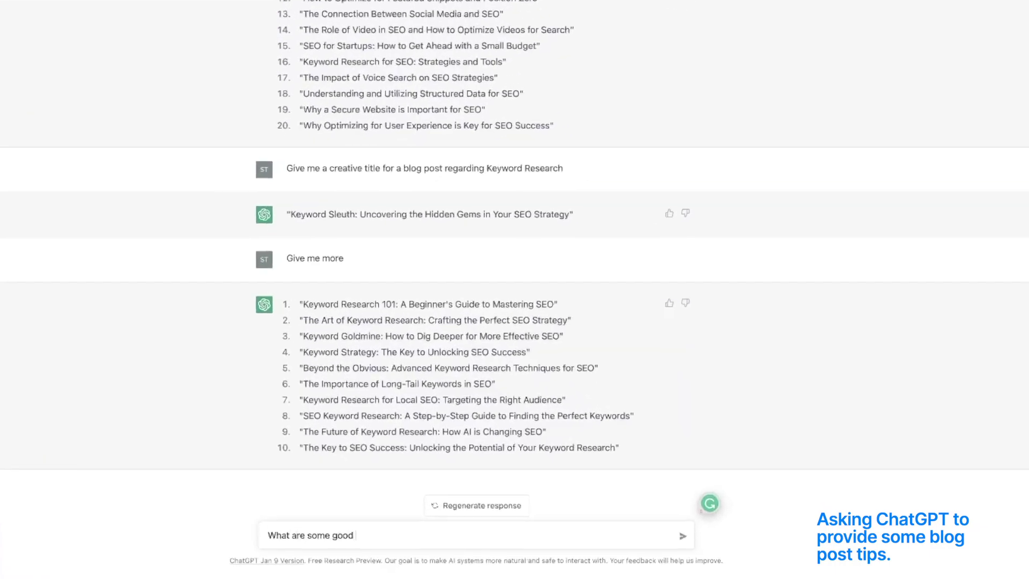
text(successful blog post?)
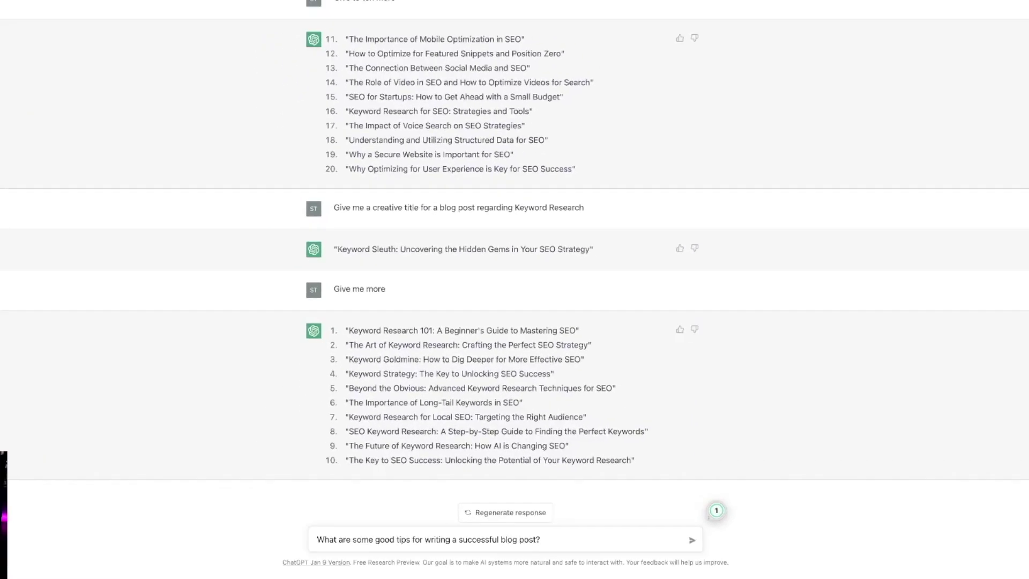
key(Return)
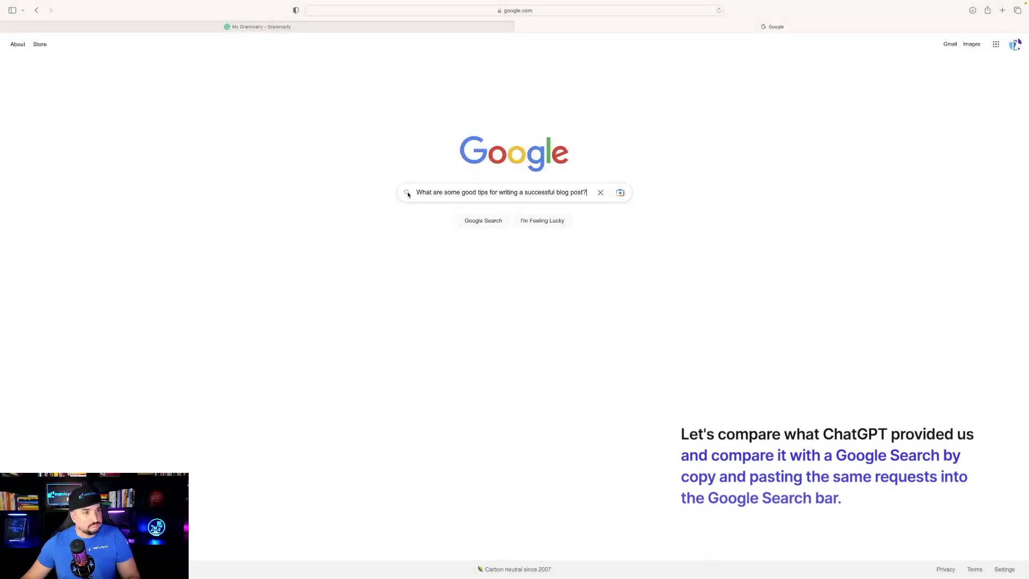
- Search Google for 'What are some good tips for writing a successful blog post?'
double_click(508, 192)
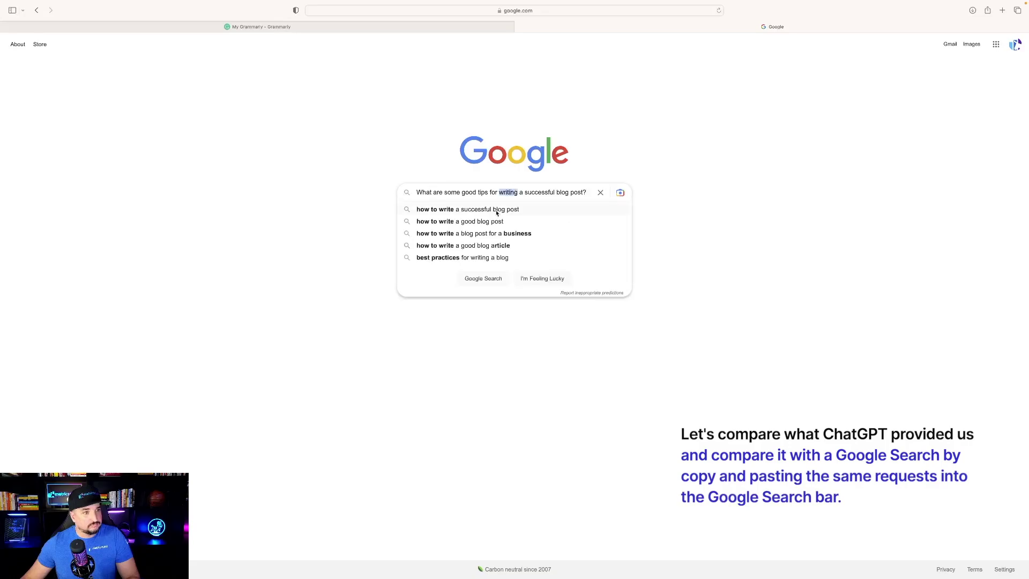
click(464, 200)
key(Return)
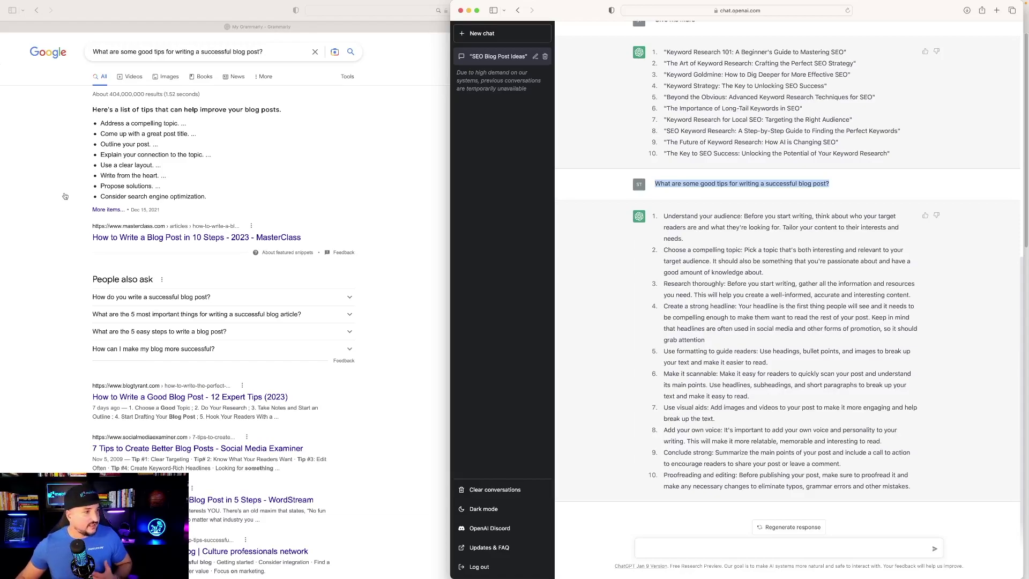
- Expand 'How do you write a successful blog post?' under People also ask and browse the results
click(127, 237)
scroll(201, 260, down, 5)
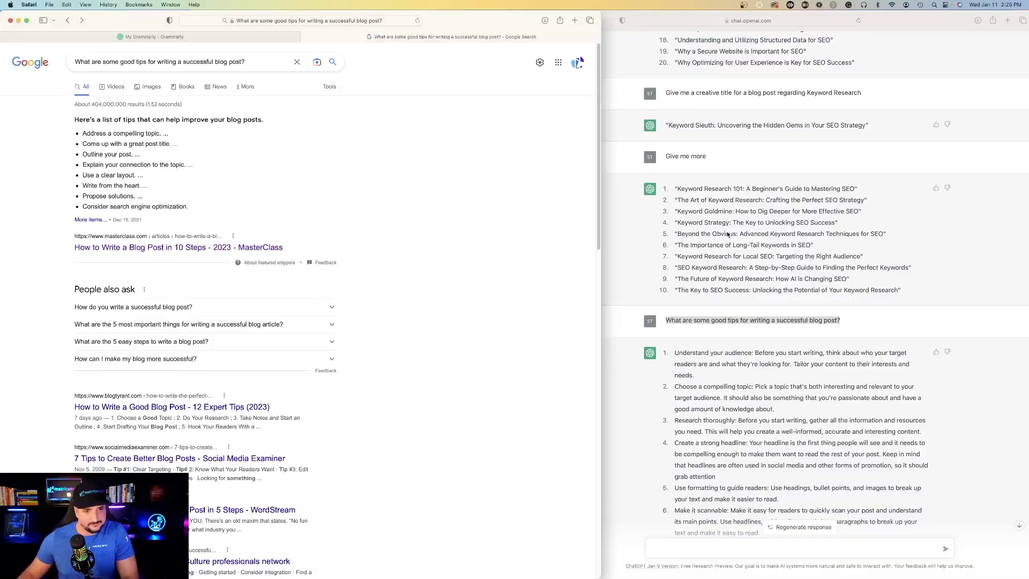
click(134, 306)
scroll(148, 167, down, 4)
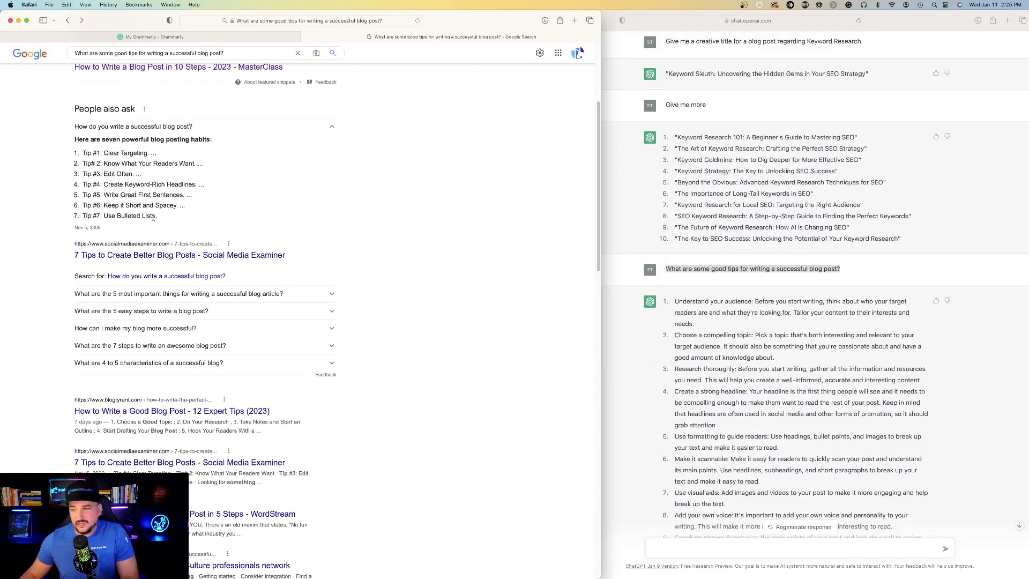
scroll(153, 217, down, 5)
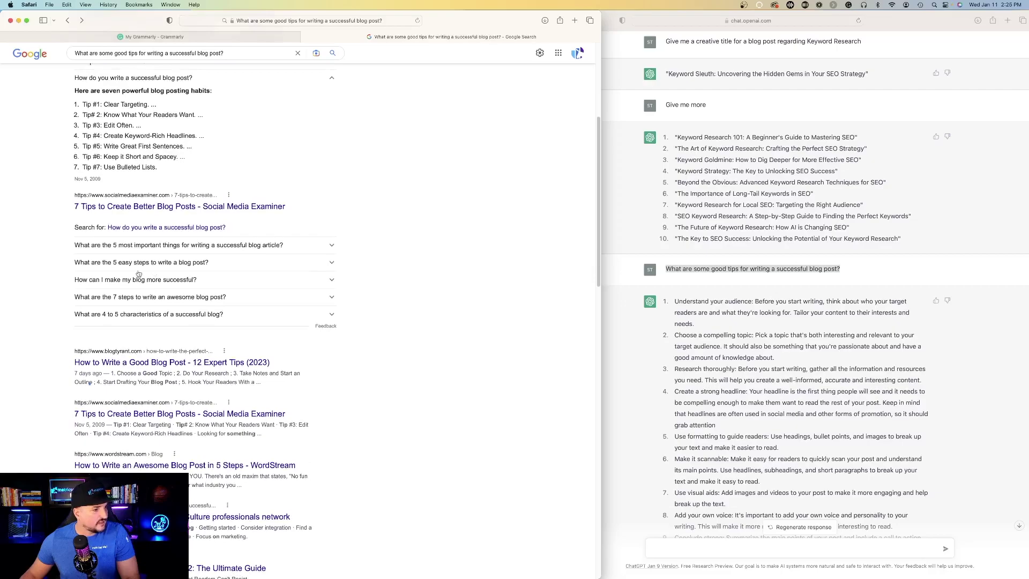
scroll(138, 270, up, 10)
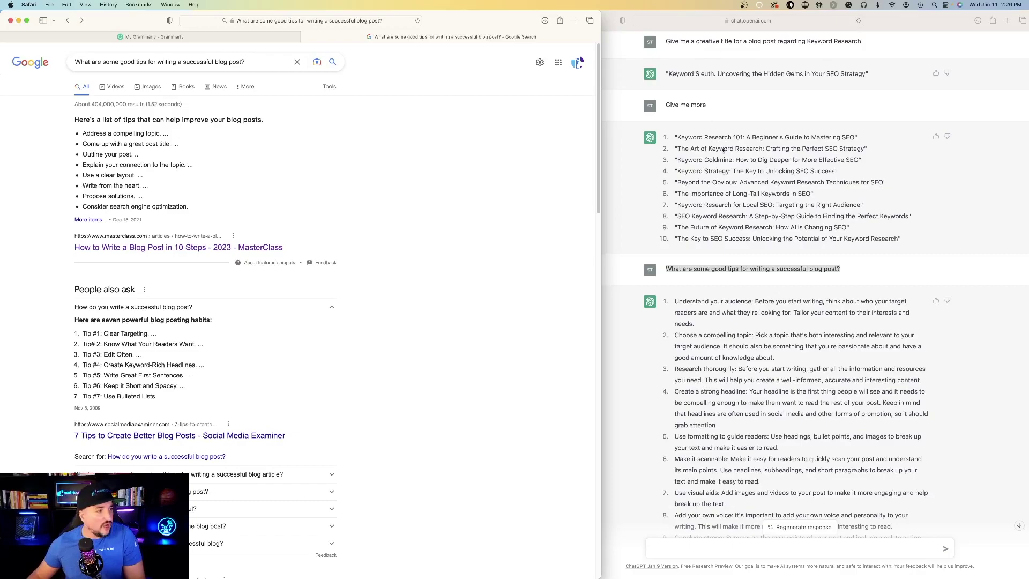
scroll(694, 261, up, 1)
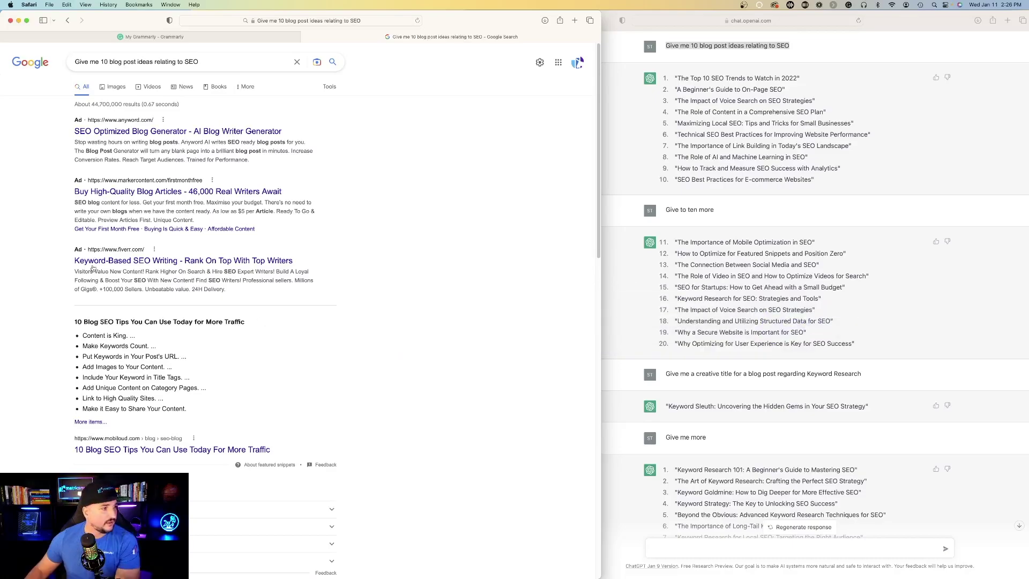
- Open the MobiLoud blog SEO tips article from the results and skim it
scroll(139, 190, down, 3)
scroll(140, 191, down, 2)
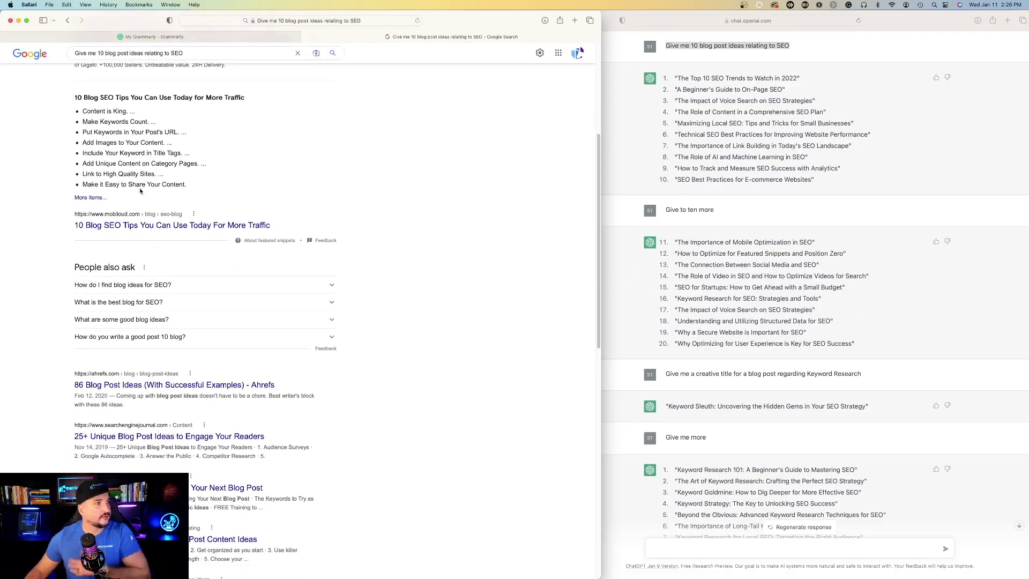
click(130, 141)
scroll(65, 218, down, 4)
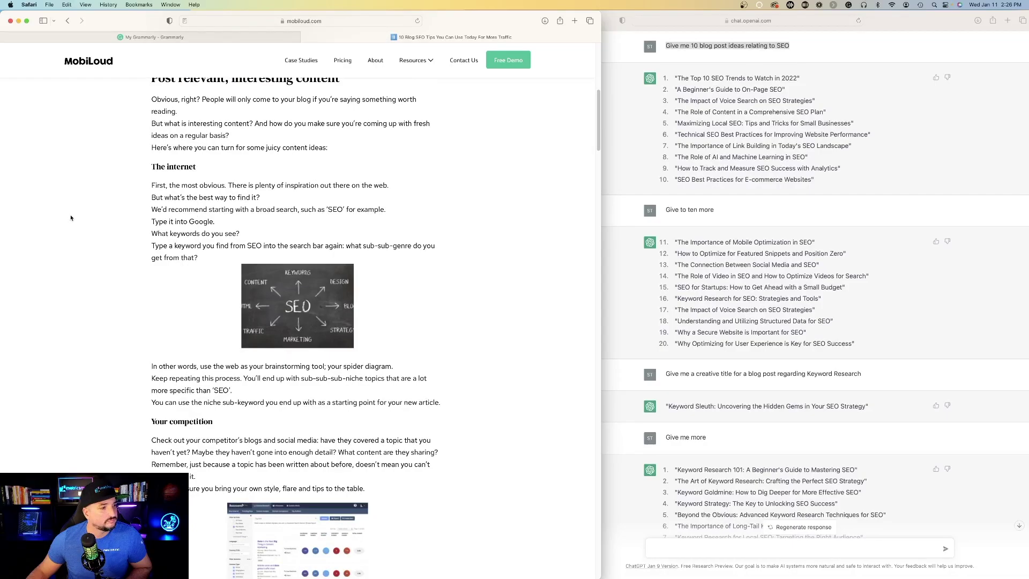
scroll(71, 217, up, 1)
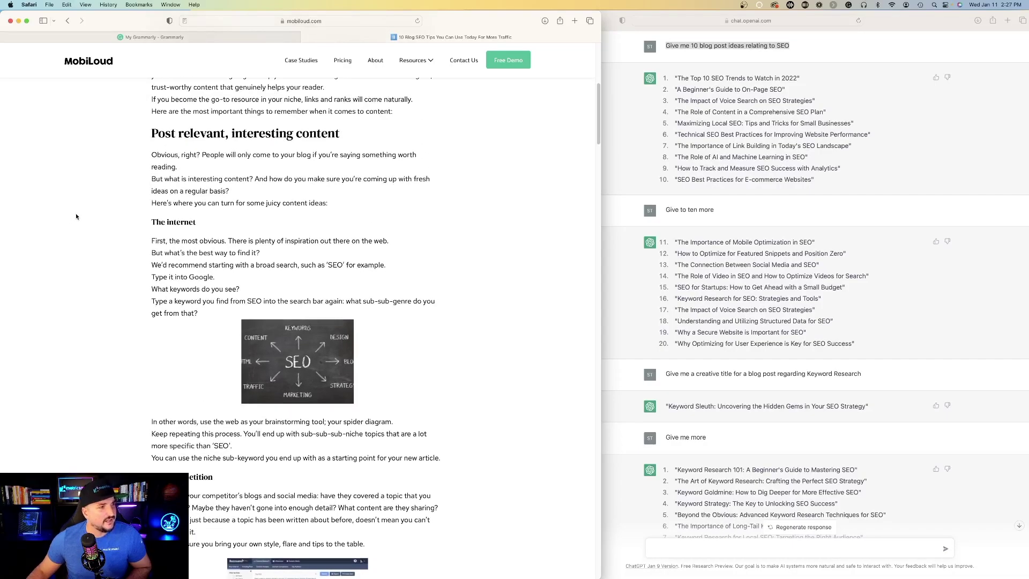
scroll(75, 215, down, 3)
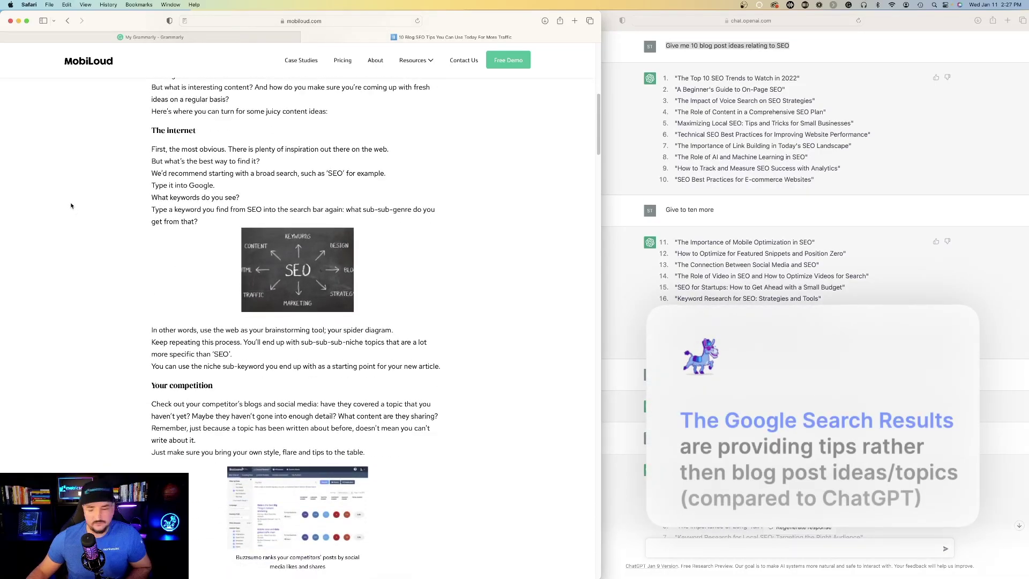
scroll(71, 206, down, 10)
scroll(75, 191, down, 11)
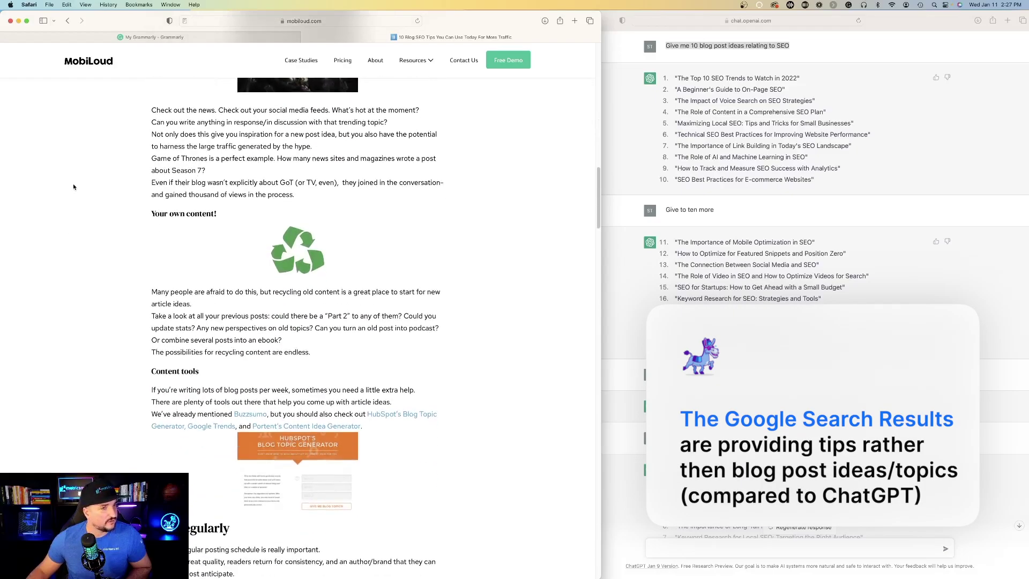
scroll(86, 195, down, 10)
- Return to the results, reopen the 10 Blog SEO Tips article and read further through it
click(67, 21)
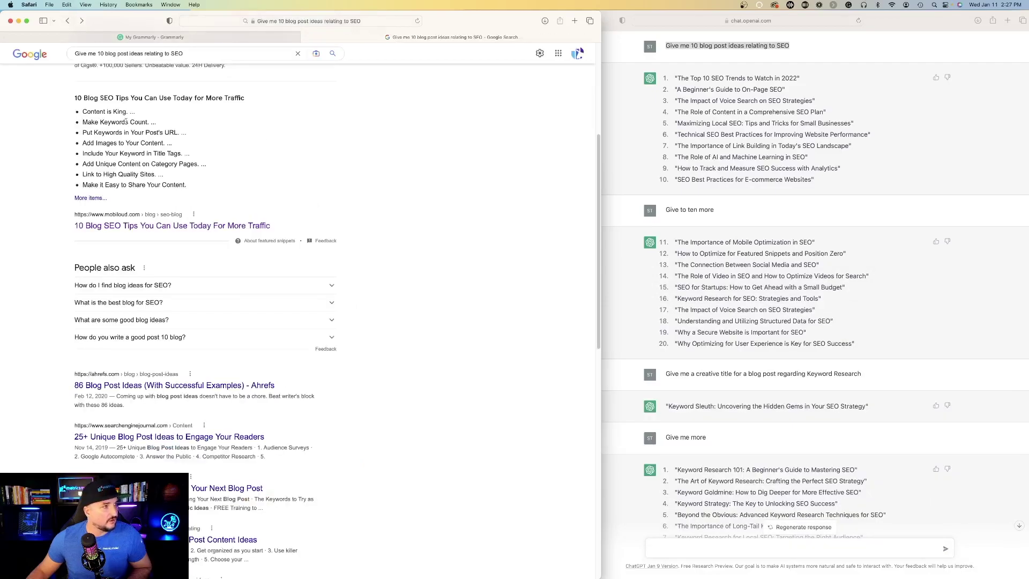
scroll(129, 64, up, 5)
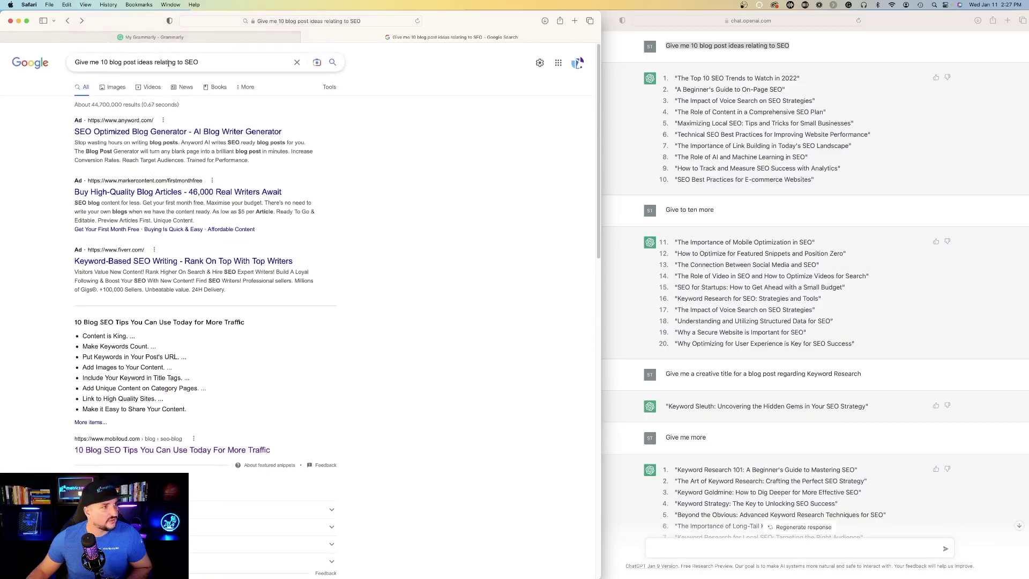
scroll(256, 260, down, 4)
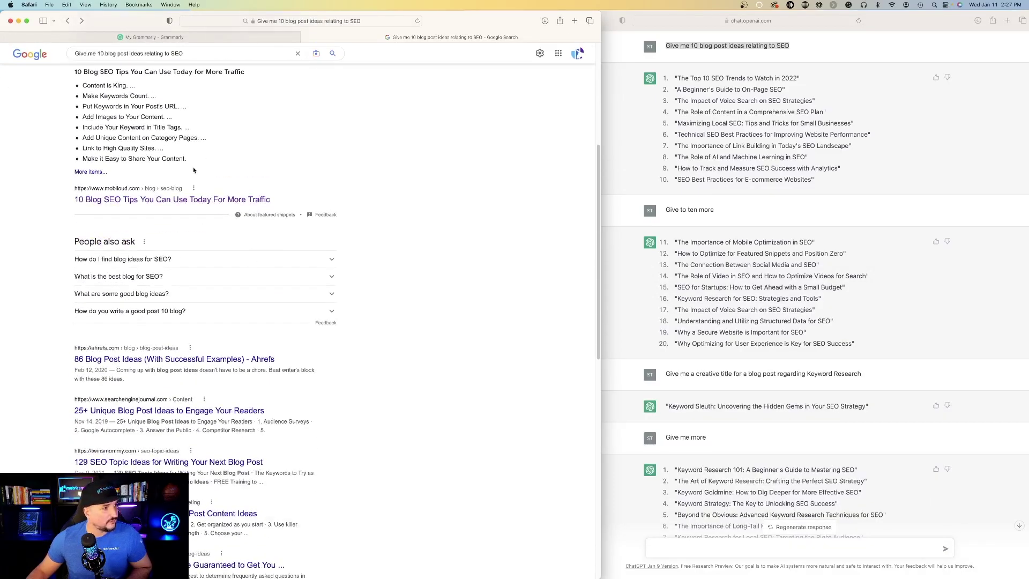
click(146, 199)
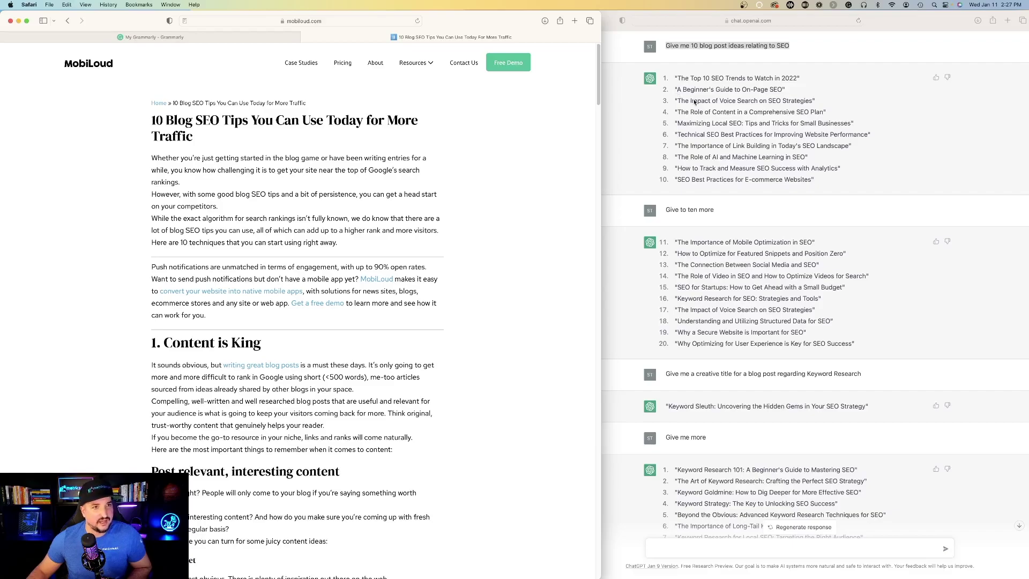
click(713, 126)
click(134, 24)
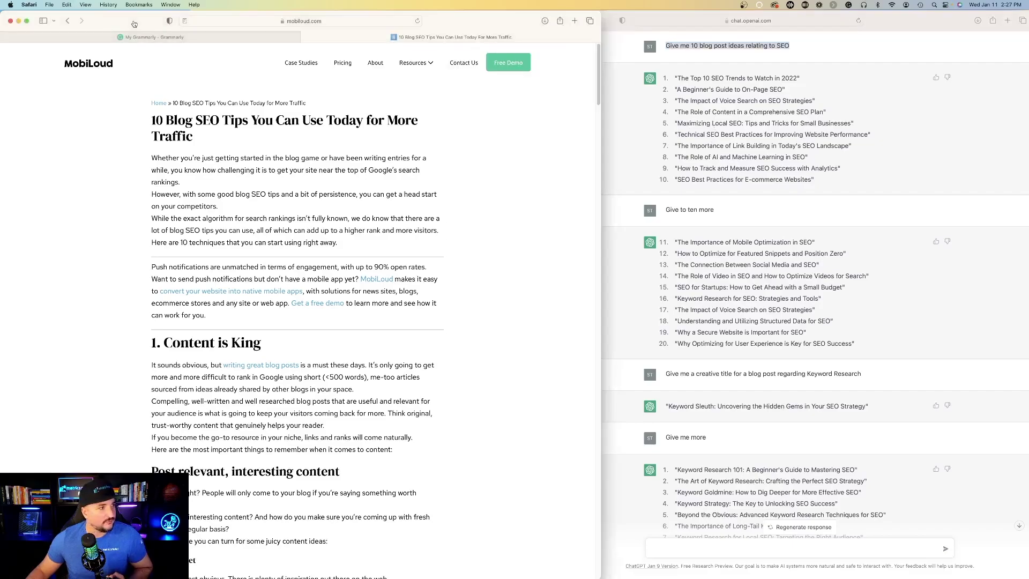
scroll(163, 192, down, 5)
scroll(202, 250, down, 1)
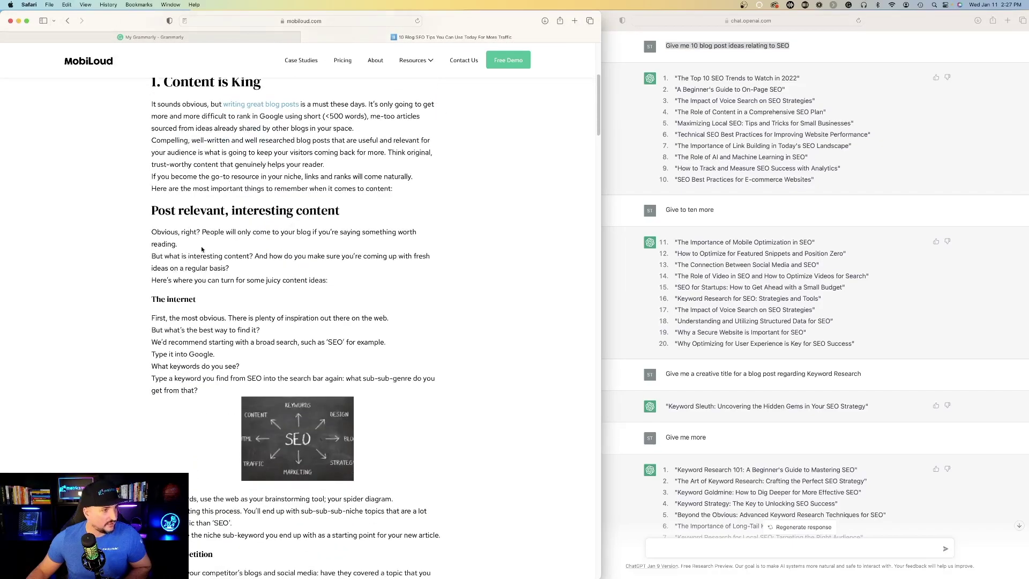
scroll(169, 134, up, 1)
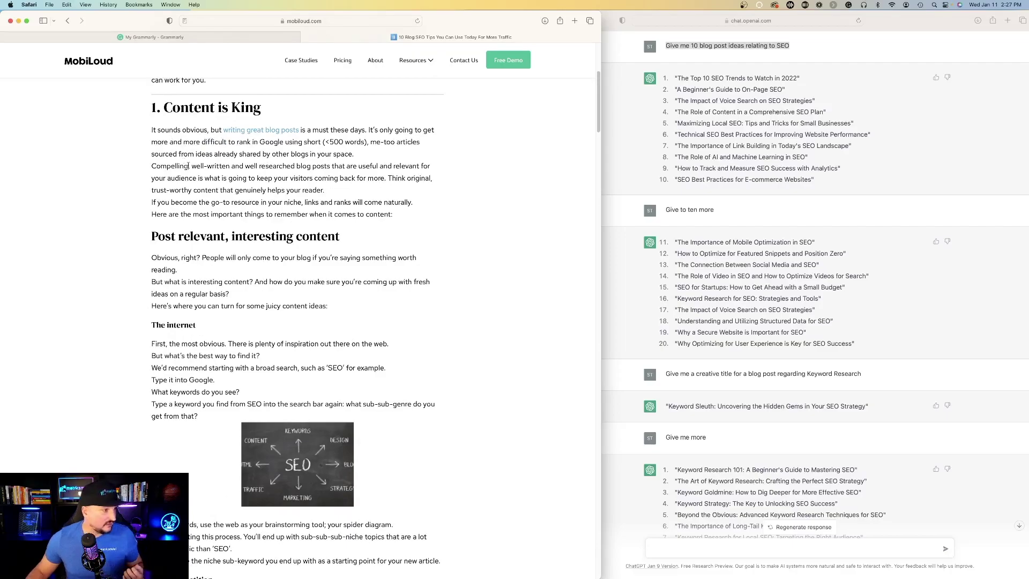
scroll(177, 193, down, 8)
scroll(115, 236, down, 8)
scroll(105, 269, up, 1)
scroll(105, 269, down, 10)
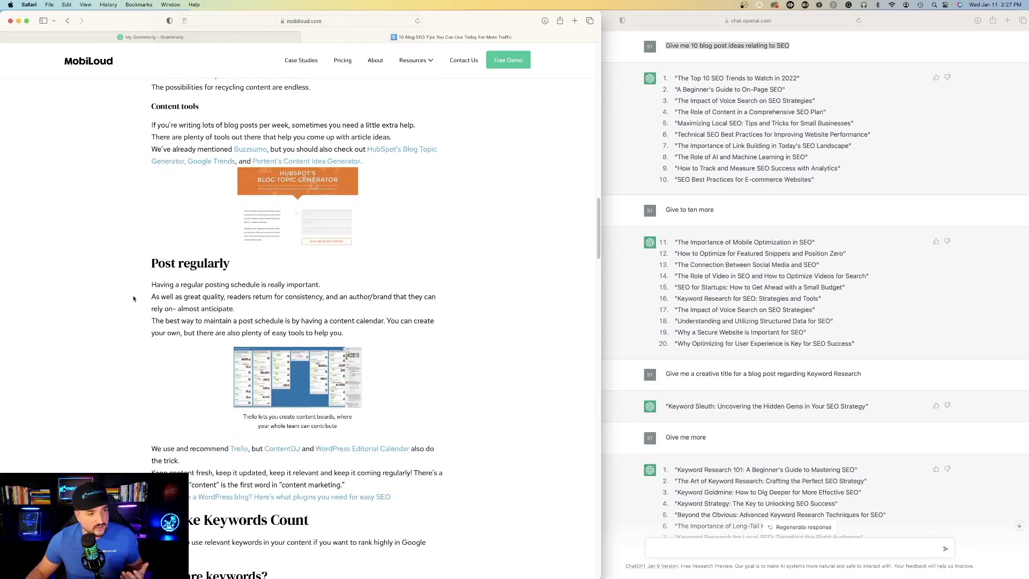
scroll(134, 298, down, 5)
scroll(138, 273, down, 3)
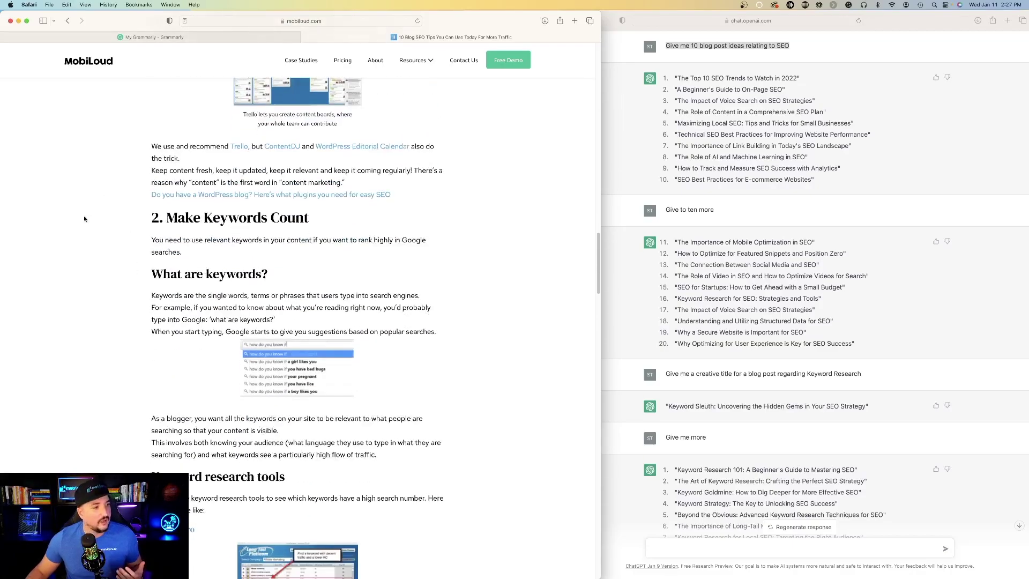
scroll(103, 149, up, 15)
scroll(102, 149, up, 6)
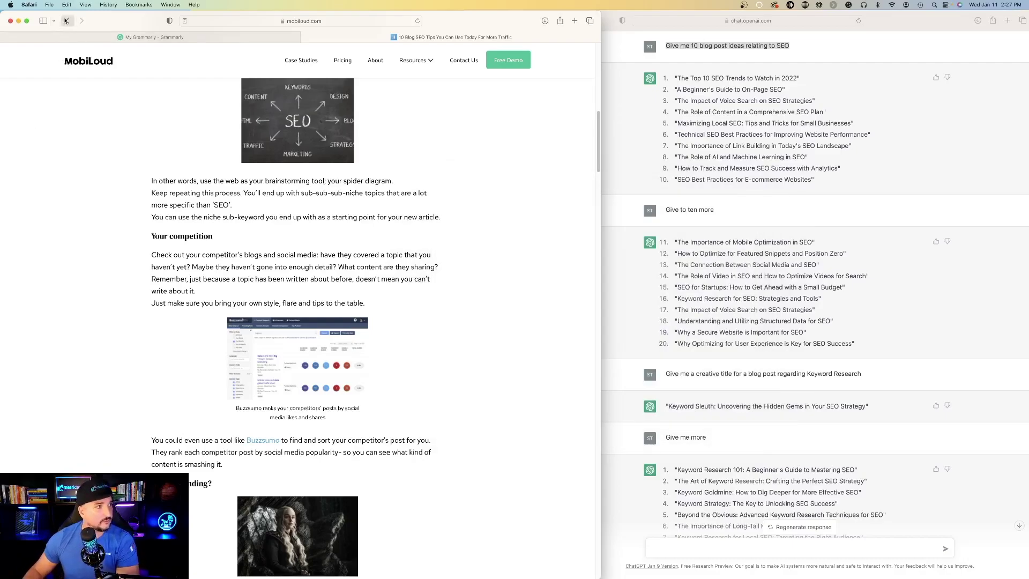
- Go back to the Google results and open the Ahrefs '86 Blog Post Ideas' result
key(super+bracketleft)
scroll(308, 219, up, 1)
scroll(307, 219, down, 3)
scroll(193, 222, up, 7)
scroll(194, 222, down, 7)
click(160, 178)
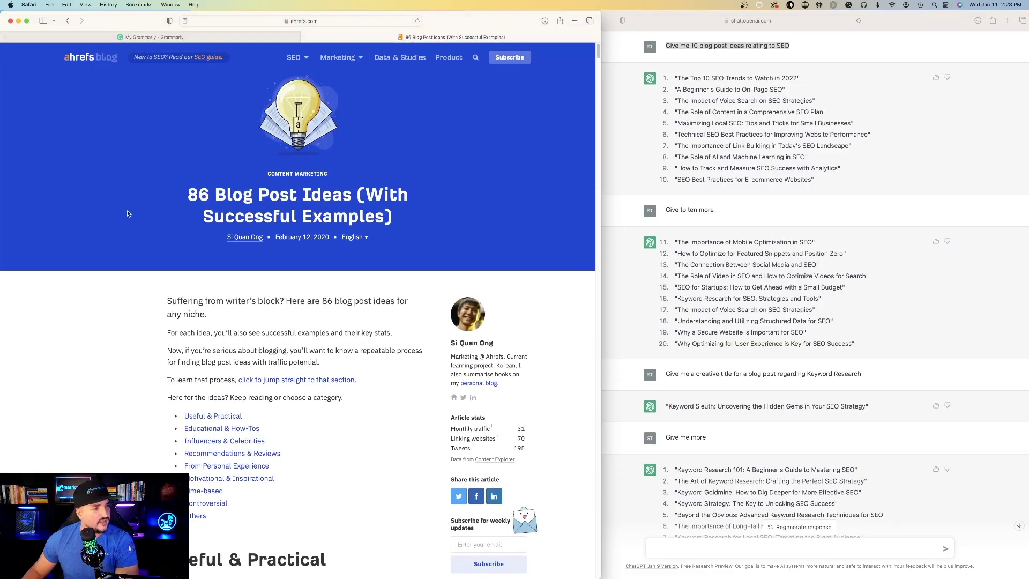
- Scroll through the sections of the Ahrefs '86 Blog Post Ideas' article
scroll(127, 214, down, 5)
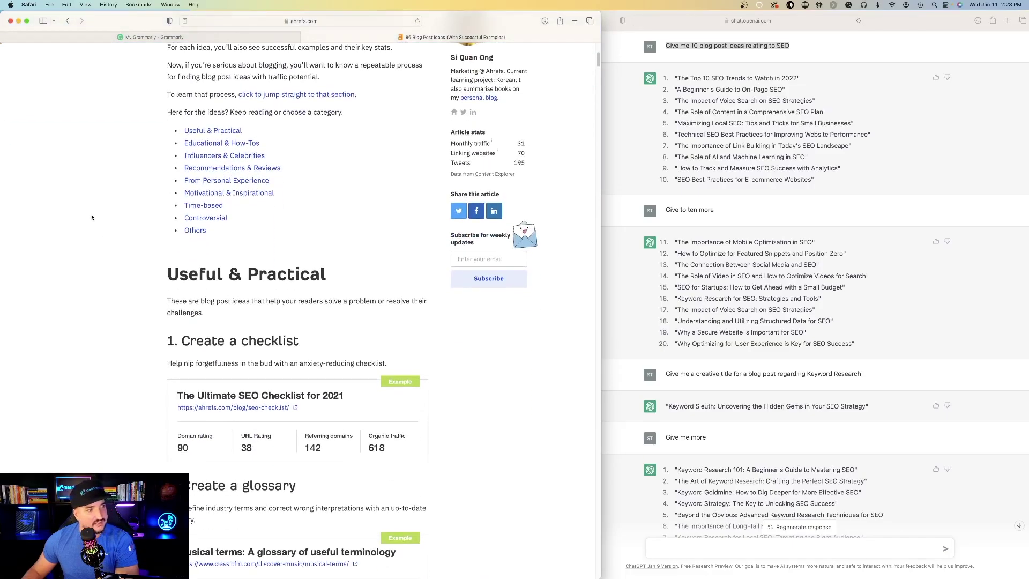
scroll(91, 217, down, 20)
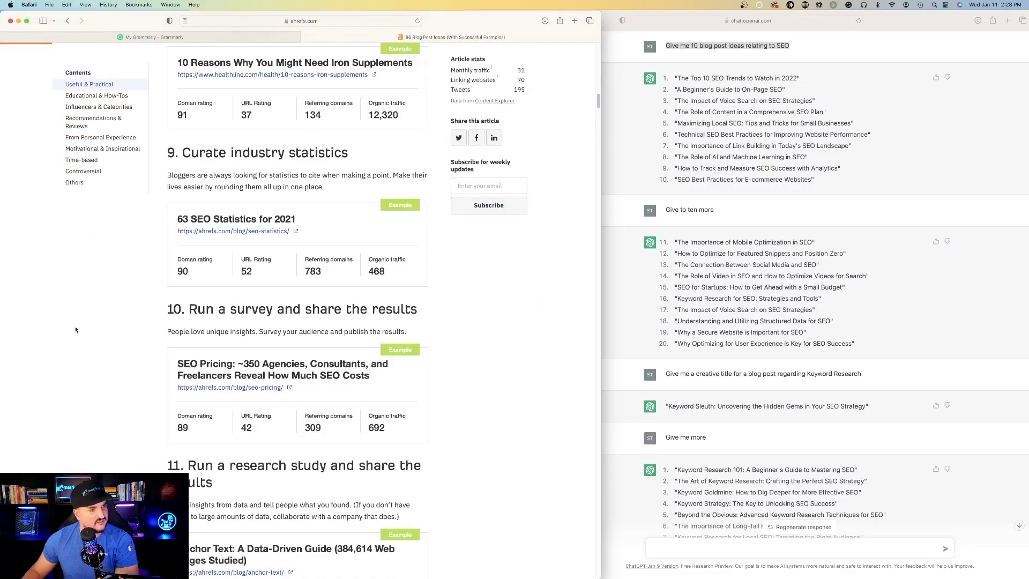
scroll(76, 330, down, 20)
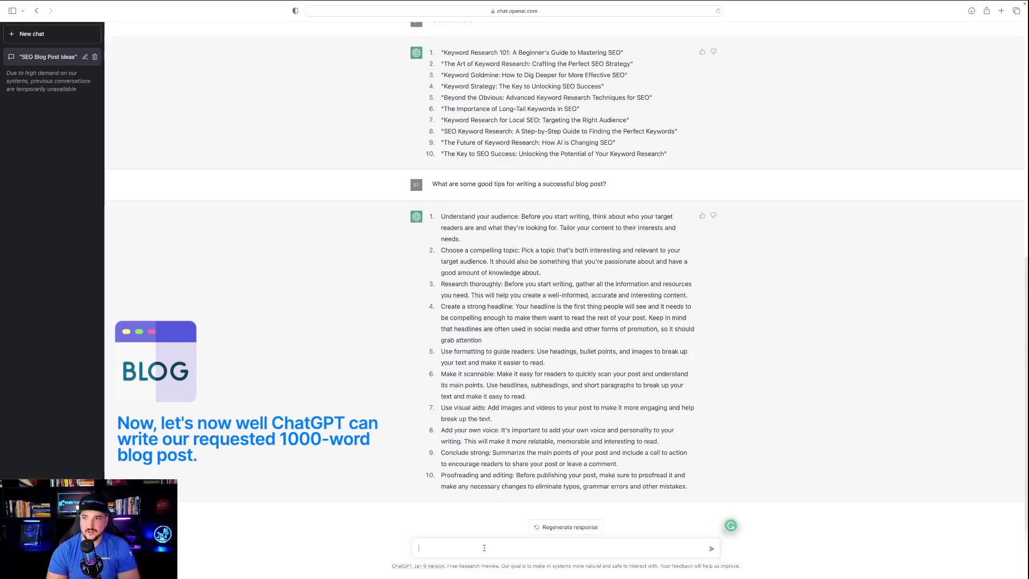
- Paste and send the prompt for a 1,000-word post 'Keyword Research 101: A Beginner's Guide to Mastering SEO'
text(Write a 1,000 word blog post for Keyword Research 101: A Beginner's Guide to Mastering SEO)
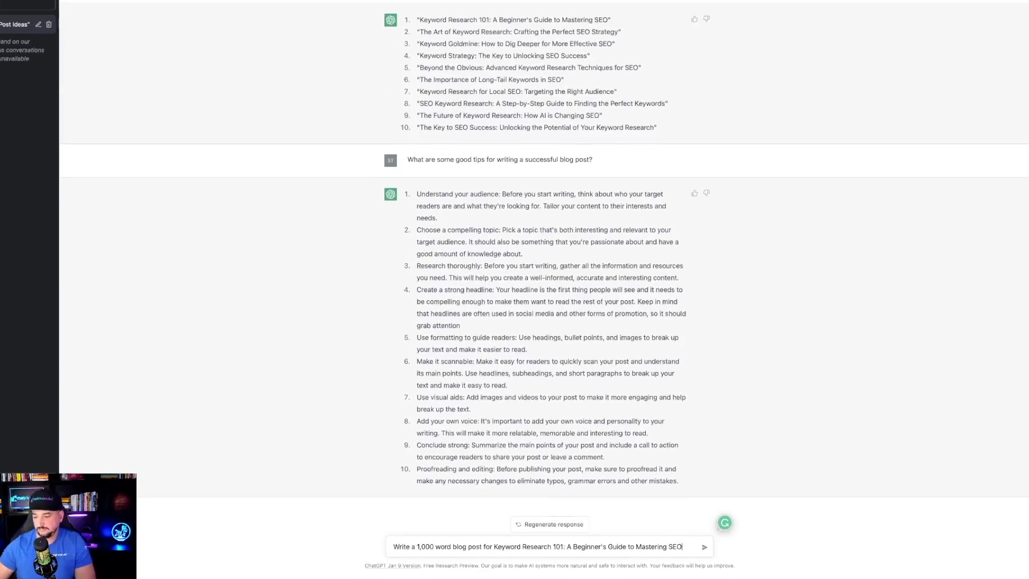
key(Return)
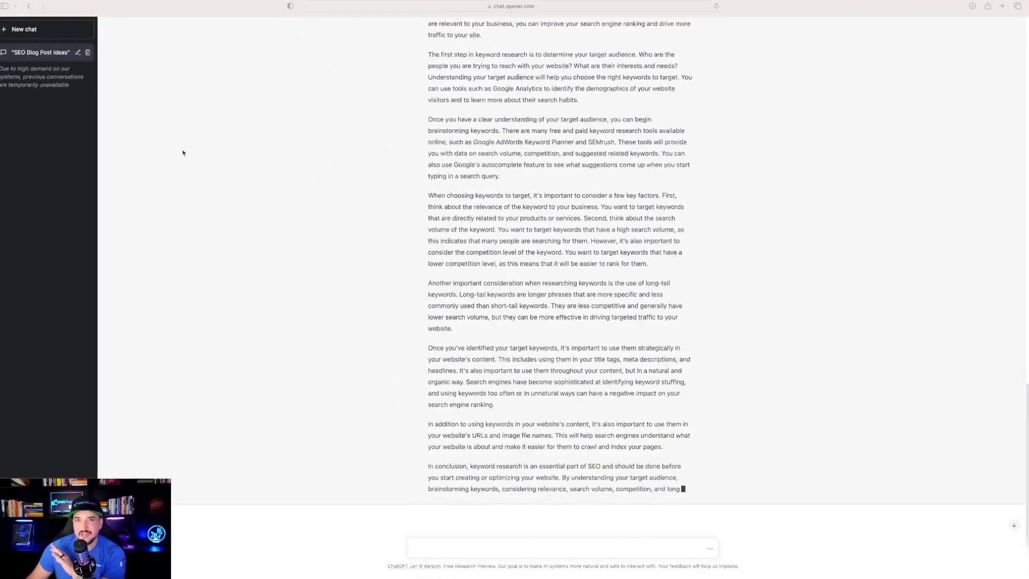
- Select ChatGPT's full keyword research post and paste it into a Grammarly document showing 652 words
scroll(183, 153, up, 5)
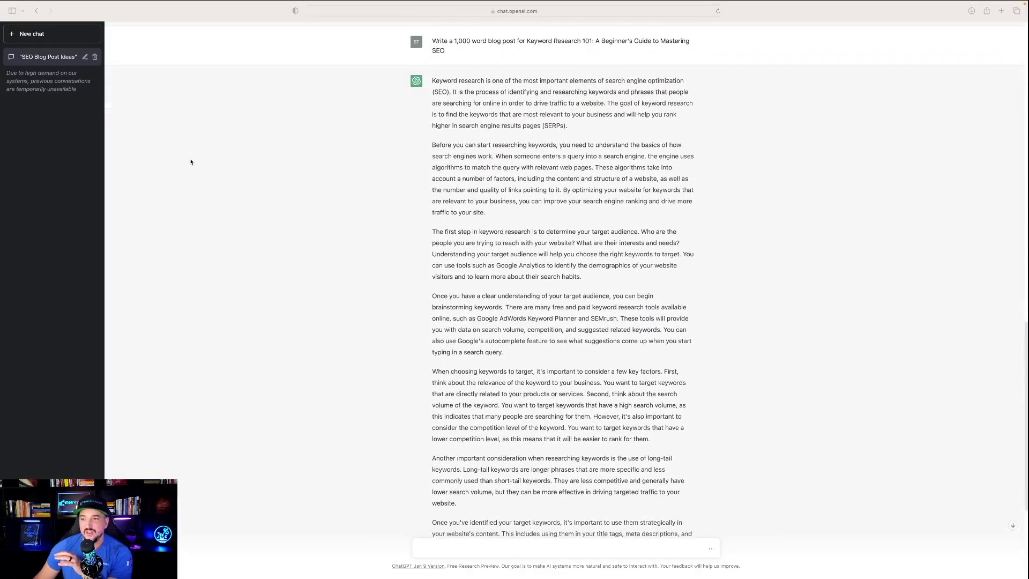
scroll(194, 166, down, 5)
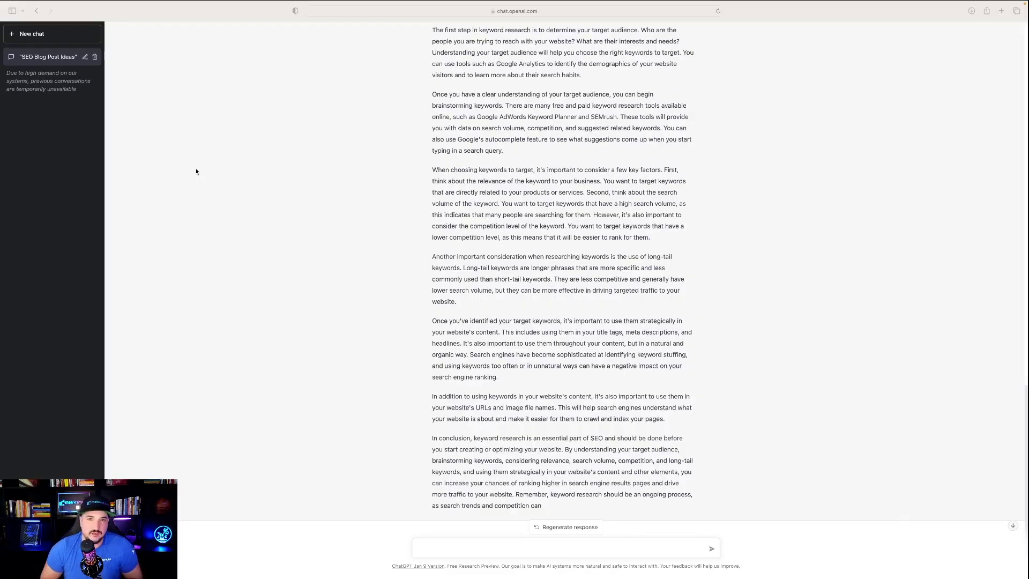
scroll(230, 182, up, 5)
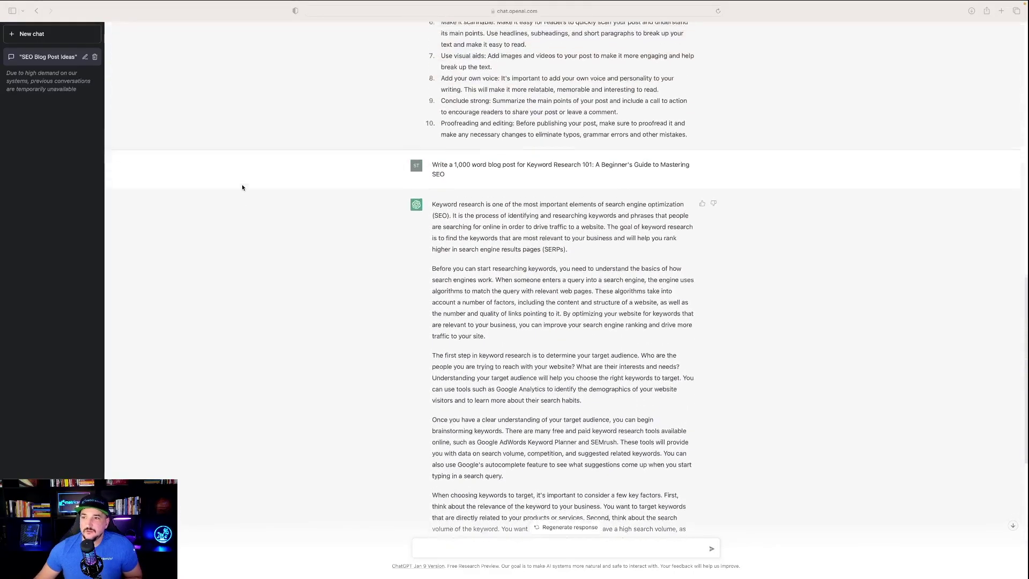
scroll(245, 220, down, 2)
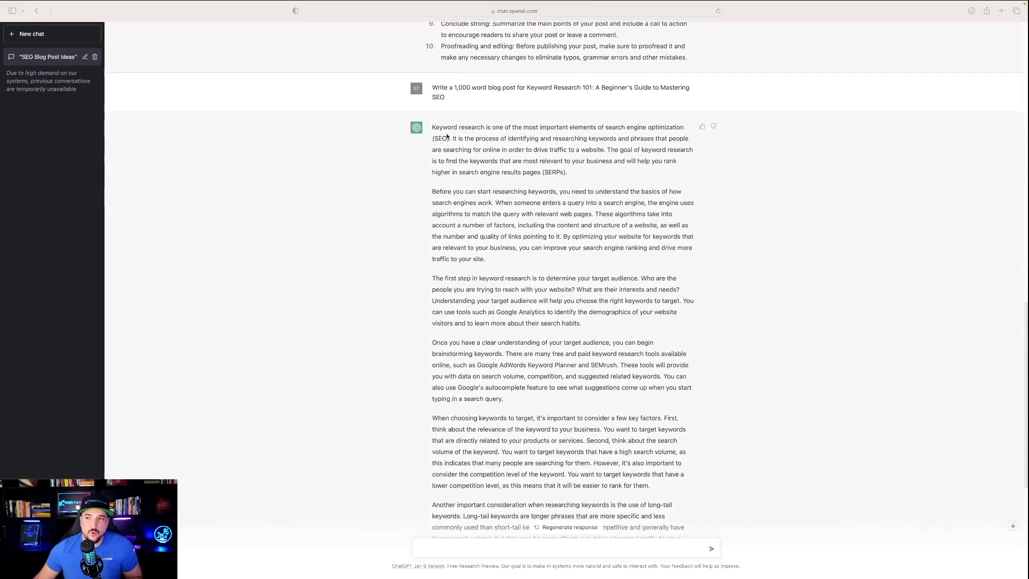
scroll(444, 135, down, 2)
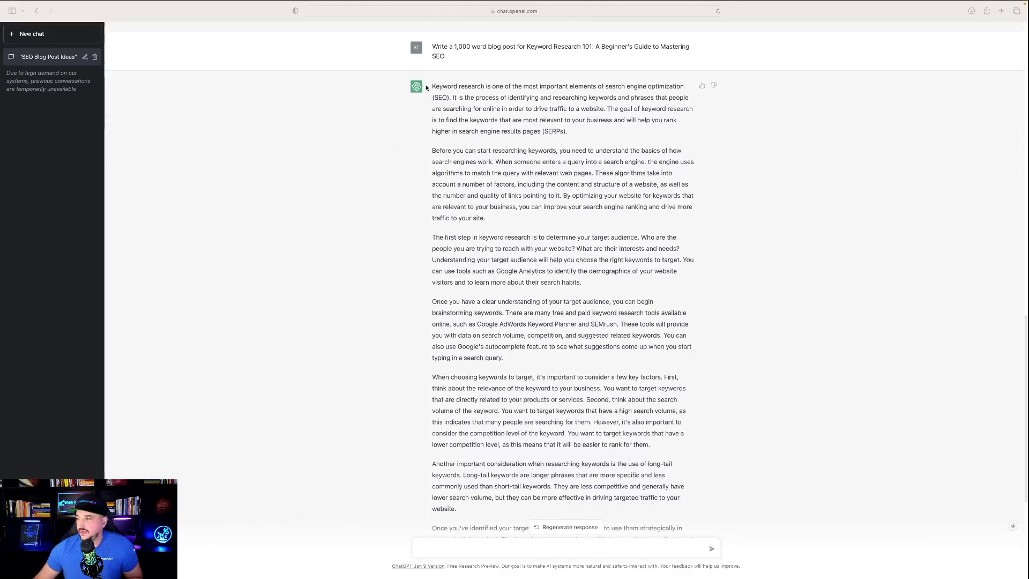
click(432, 87)
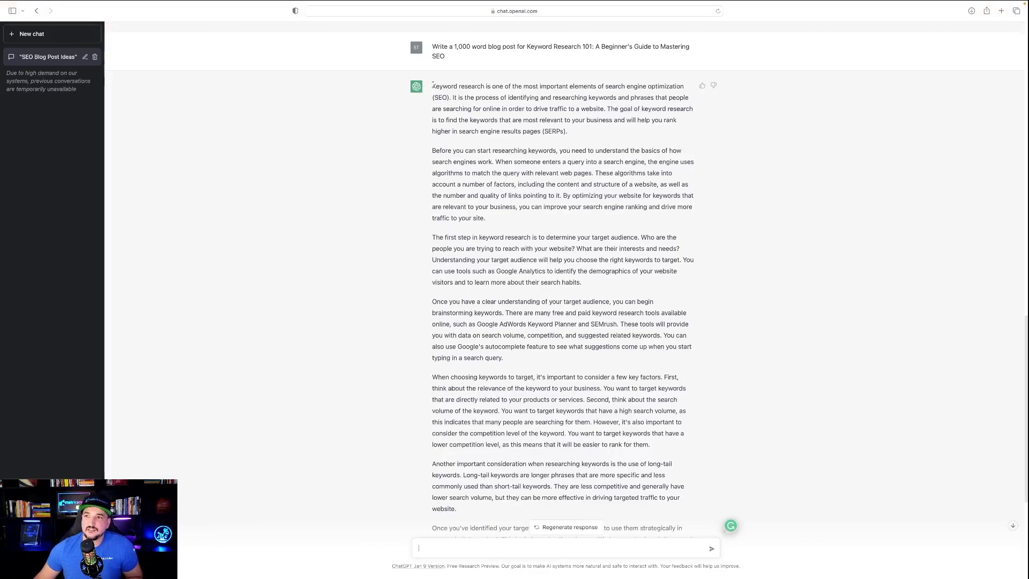
drag(432, 86, 503, 150)
click(272, 261)
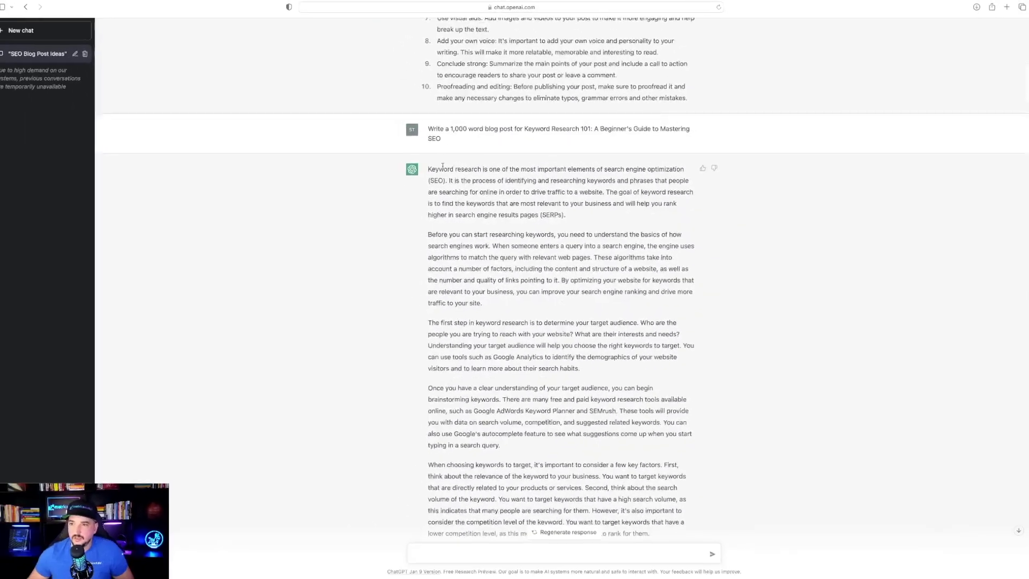
drag(429, 169, 542, 486)
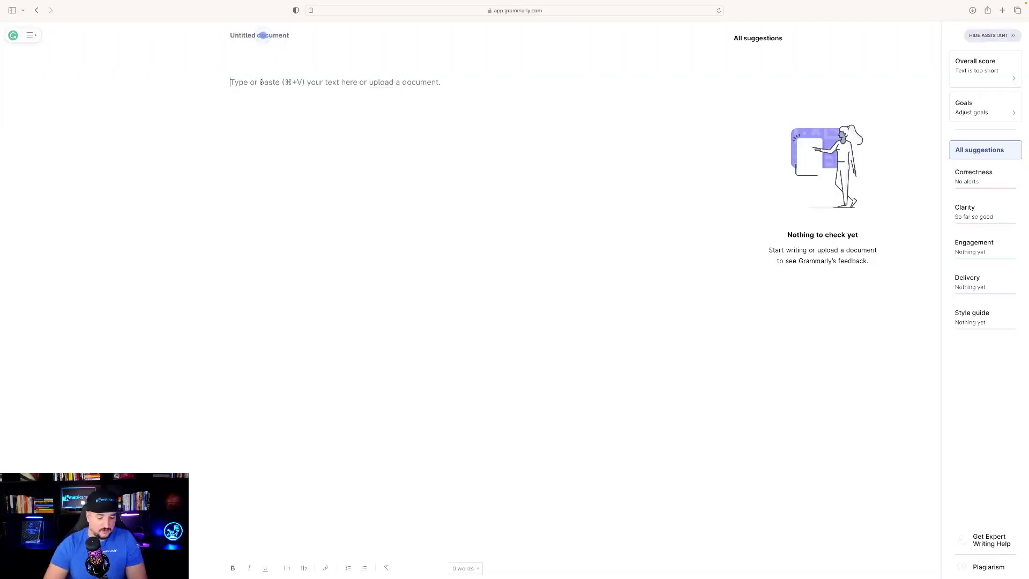
key(super+v)
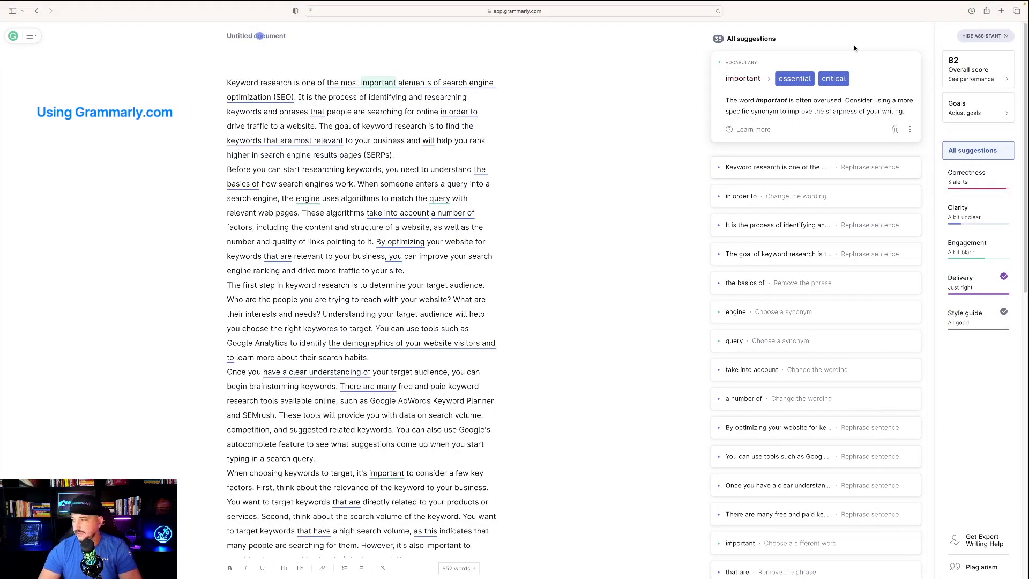
- Check Grammarly's detailed word count, confirming the post is 652 words, then dismiss it
click(457, 568)
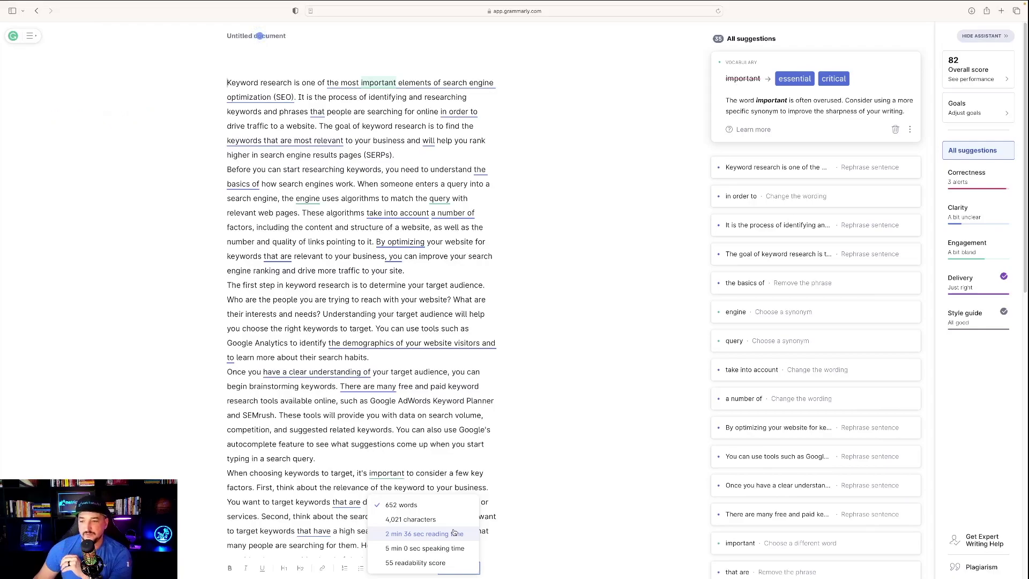
click(564, 320)
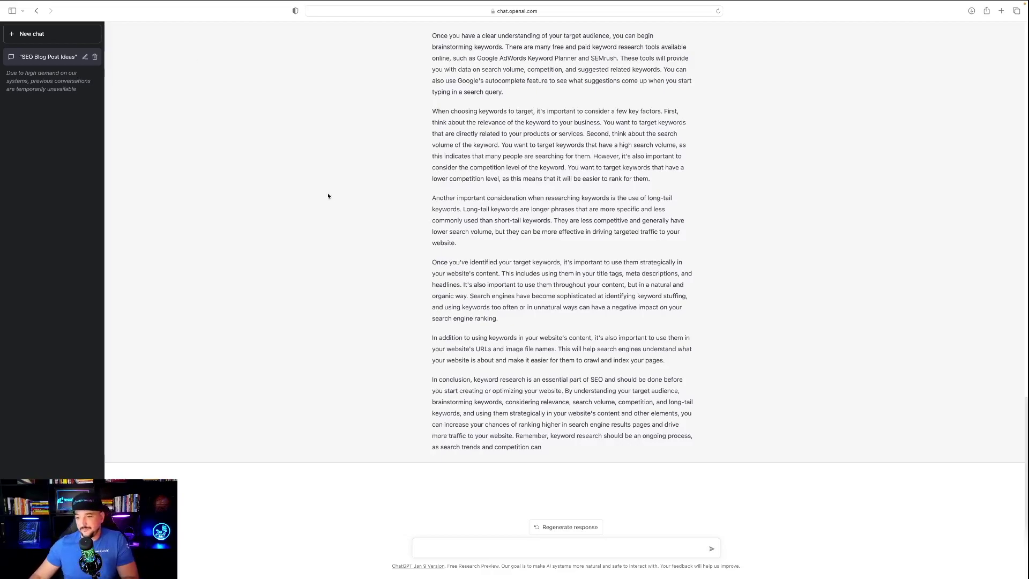
- Ask ChatGPT to 'Make it more lighthearted' to get a playful rewrite of the post
scroll(477, 315, up, 4)
scroll(384, 260, up, 3)
scroll(383, 260, down, 9)
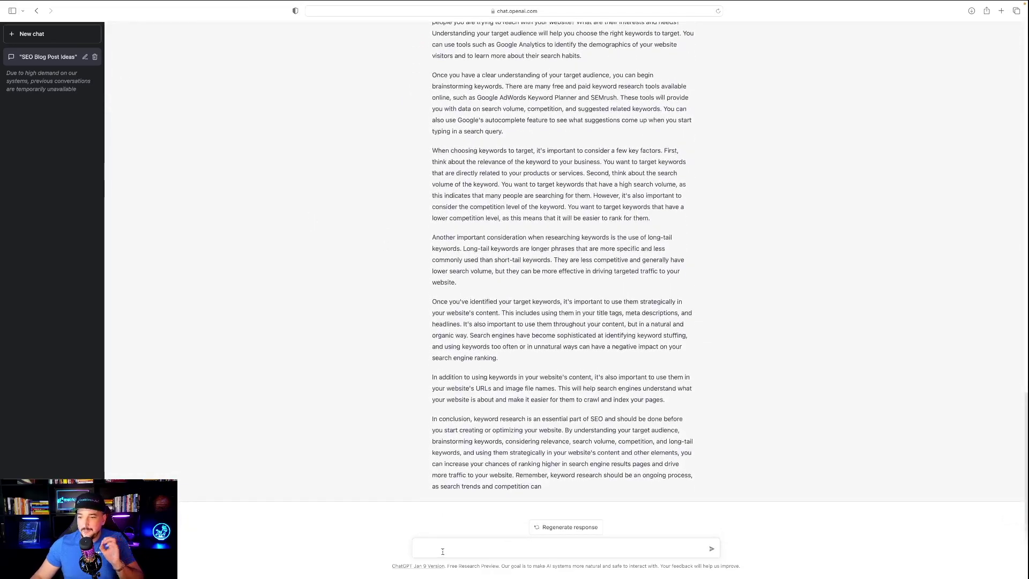
click(442, 551)
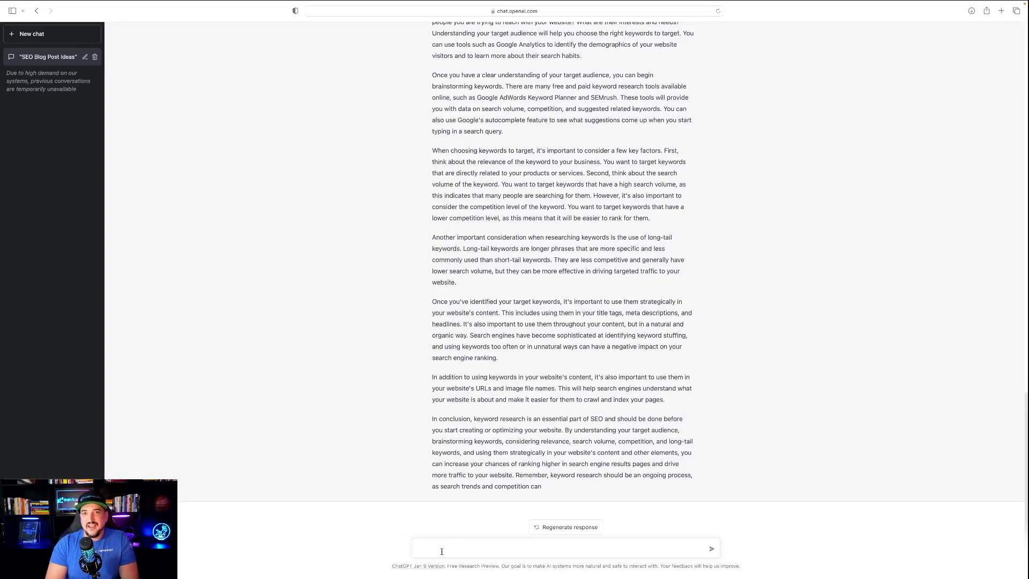
text(Make it )
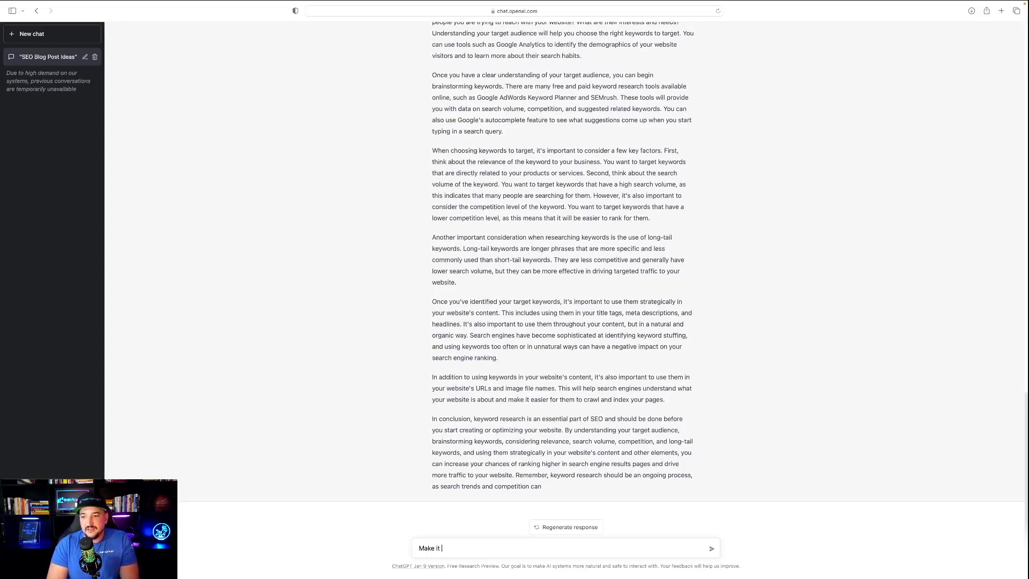
text(more lighthearted)
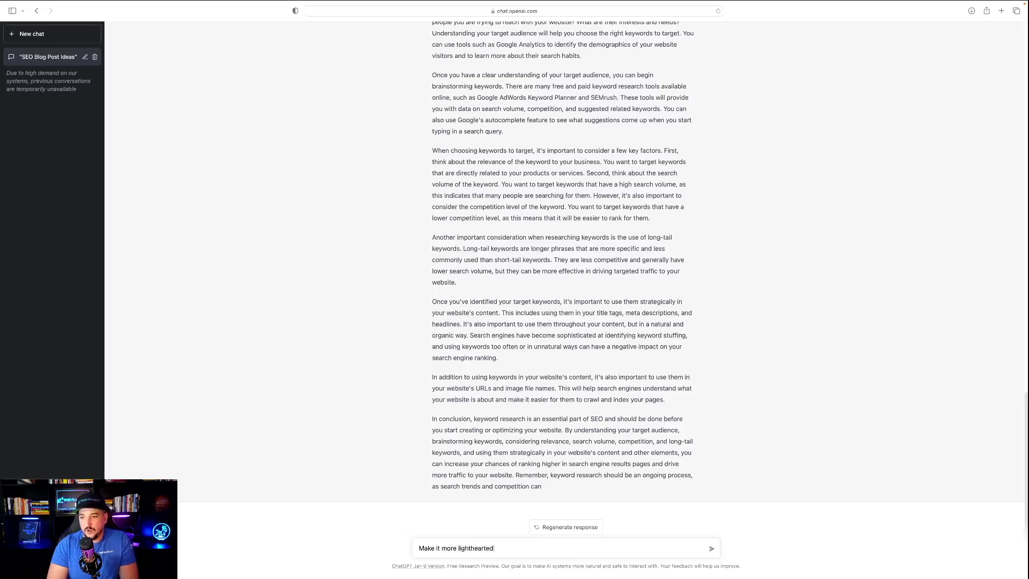
key(Return)
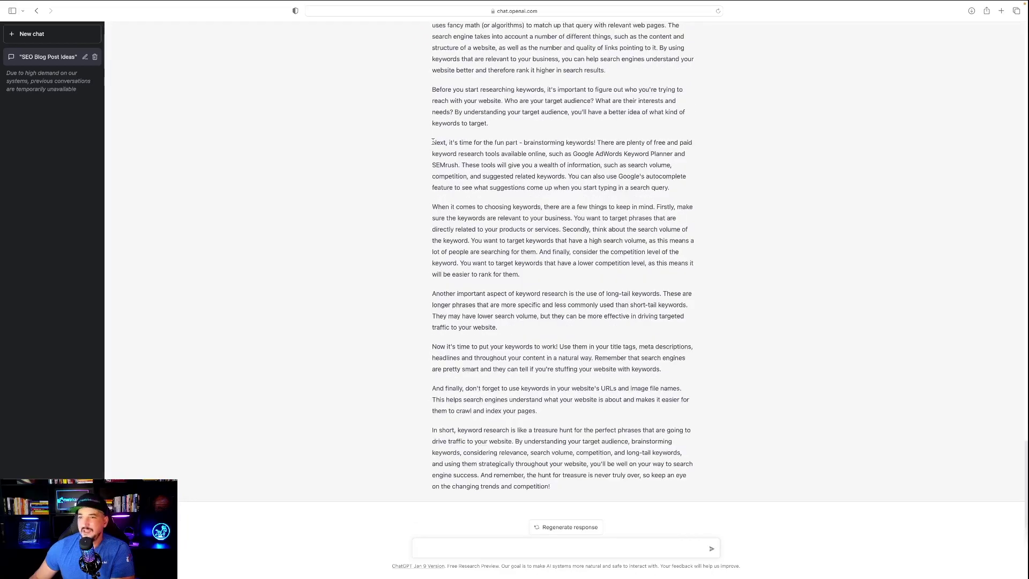
drag(433, 141, 671, 188)
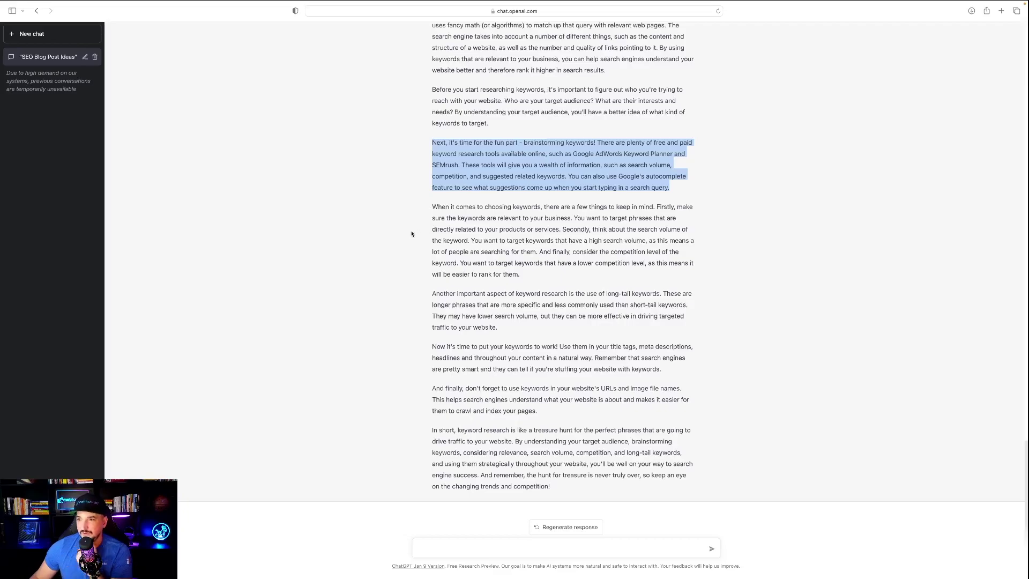
drag(433, 293, 566, 324)
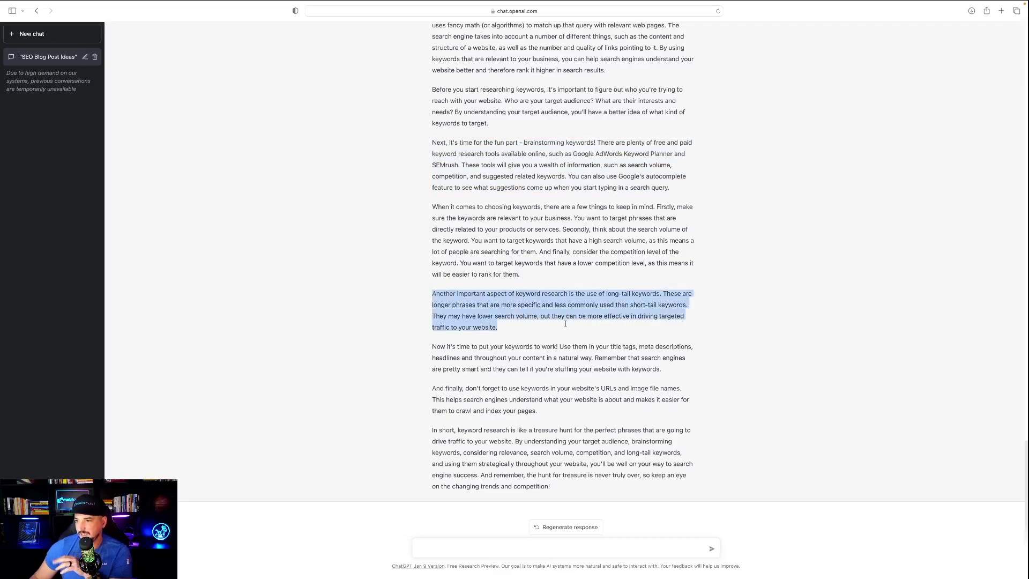
click(287, 299)
scroll(374, 392, up, 6)
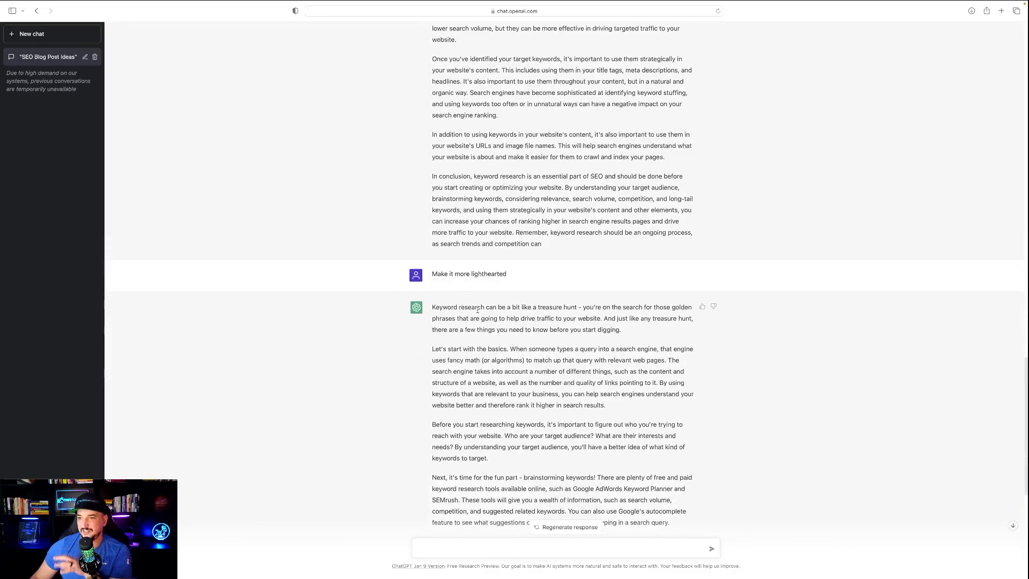
scroll(483, 315, down, 1)
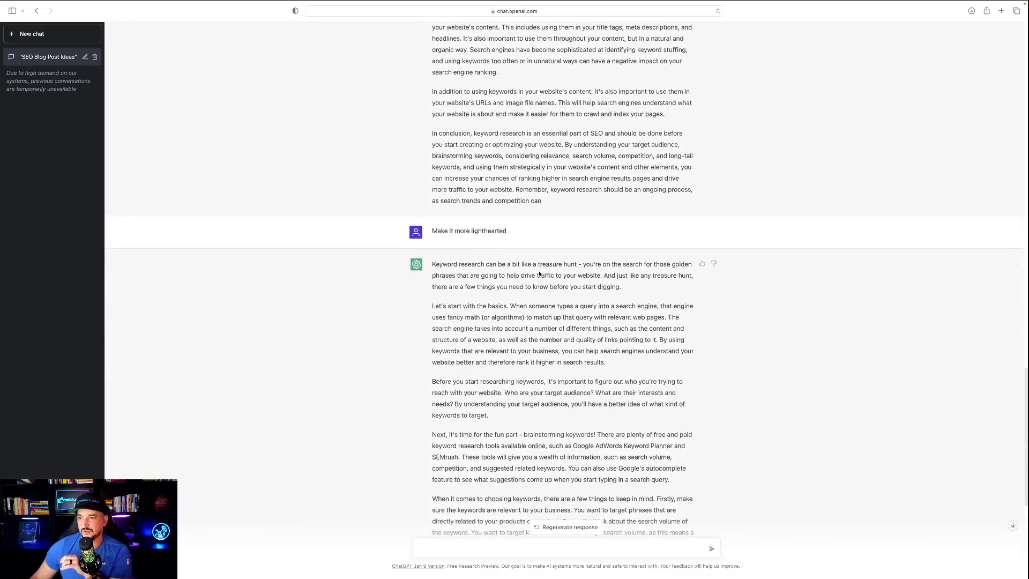
scroll(530, 276, down, 5)
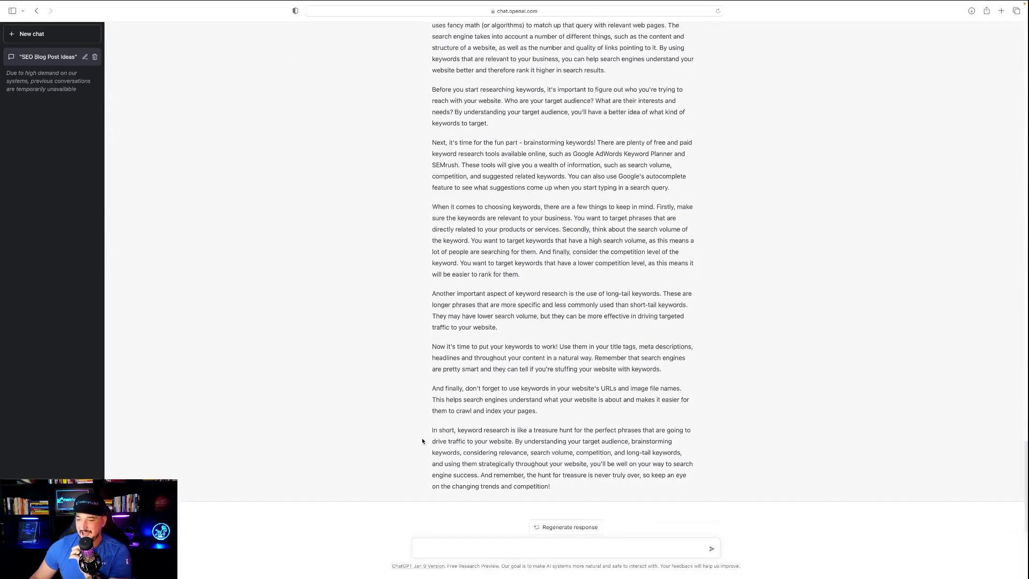
drag(432, 431, 564, 486)
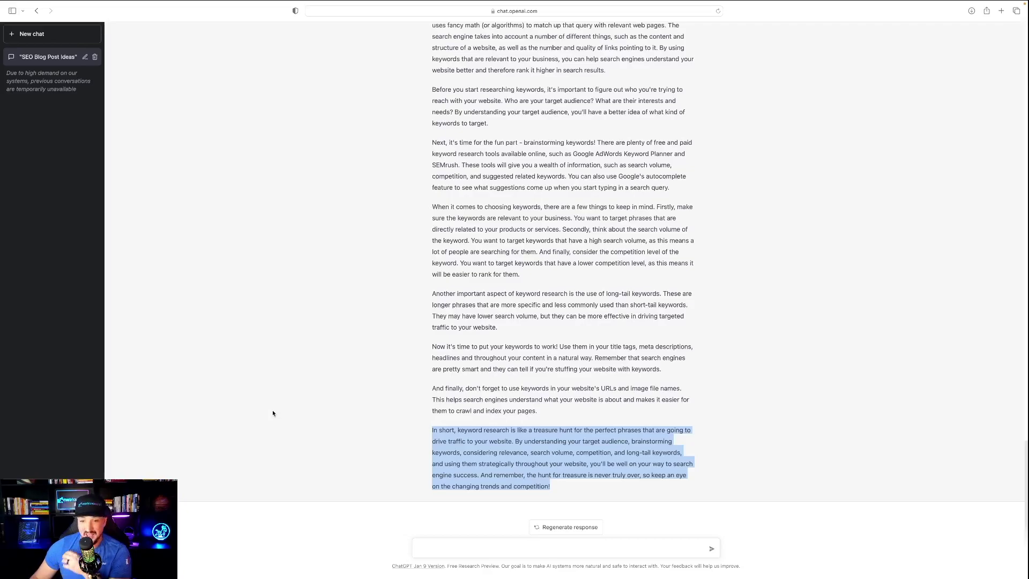
scroll(269, 375, up, 5)
scroll(404, 299, down, 5)
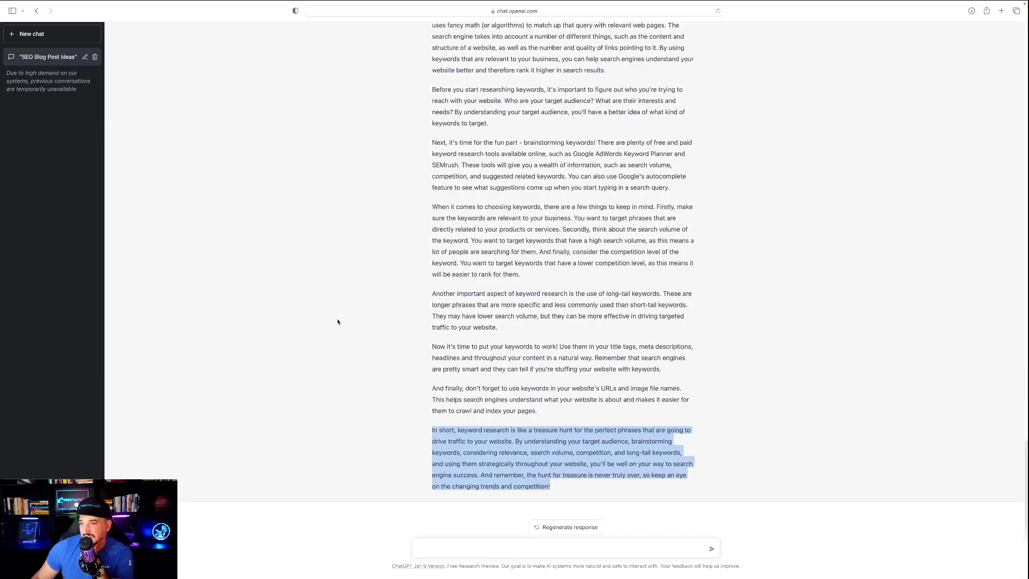
click(335, 319)
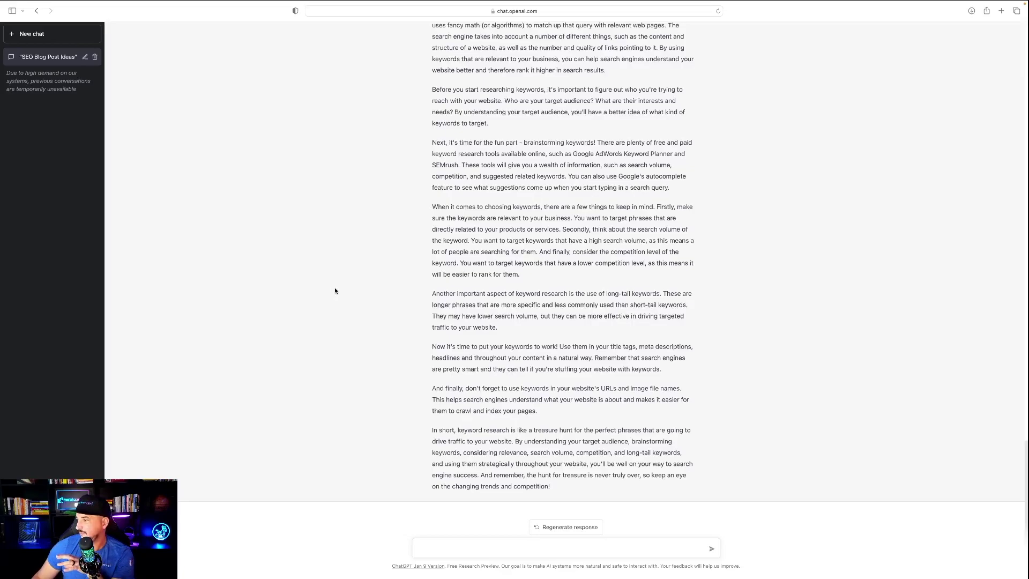
scroll(336, 292, up, 3)
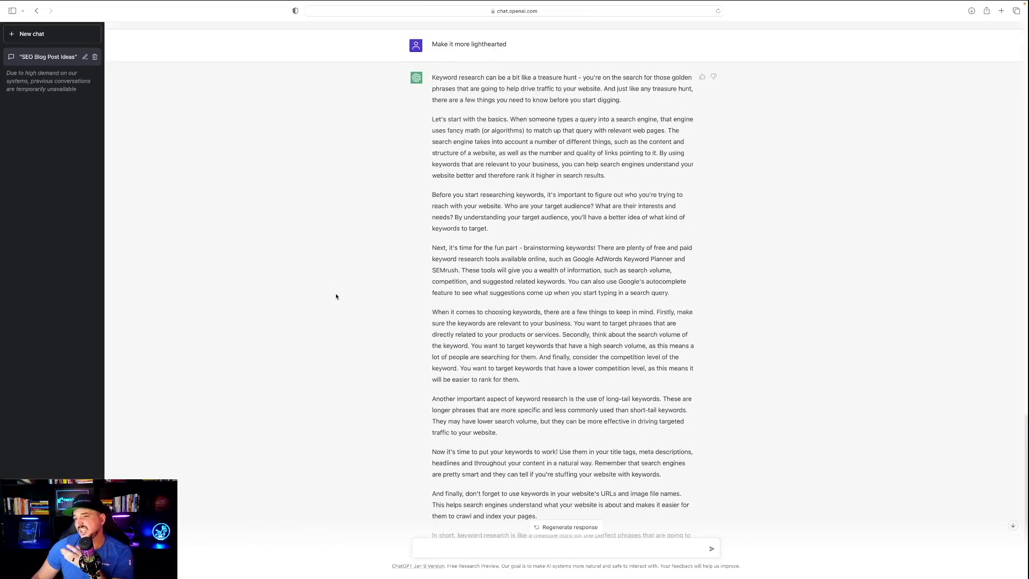
scroll(336, 297, down, 3)
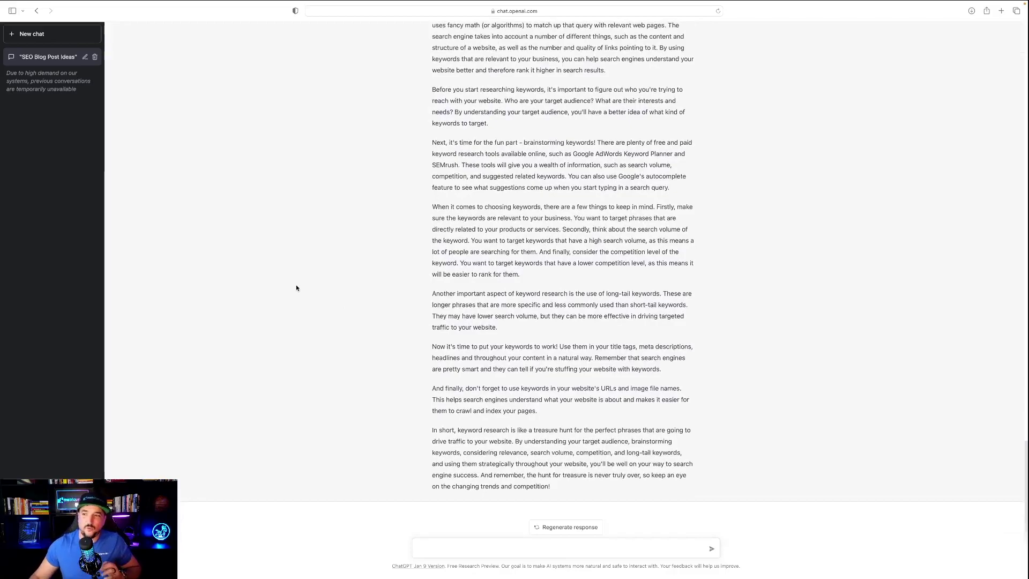
scroll(297, 288, up, 15)
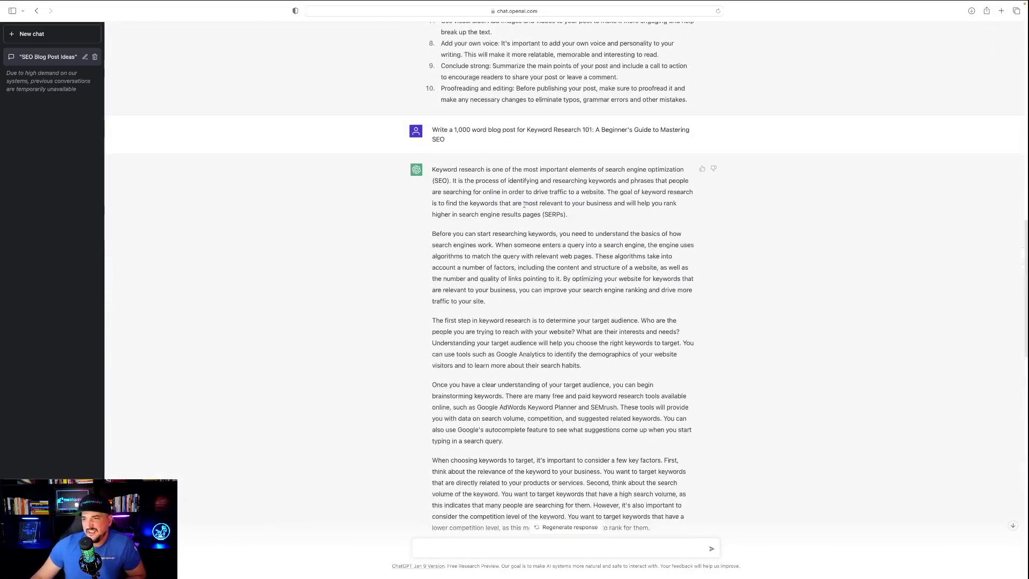
scroll(435, 201, down, 2)
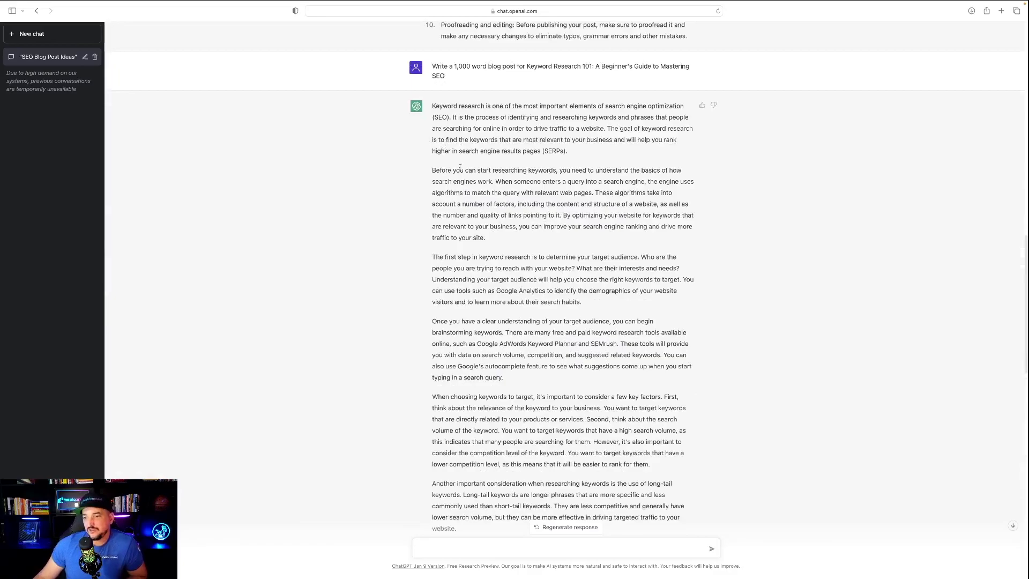
scroll(442, 168, down, 20)
scroll(441, 204, down, 3)
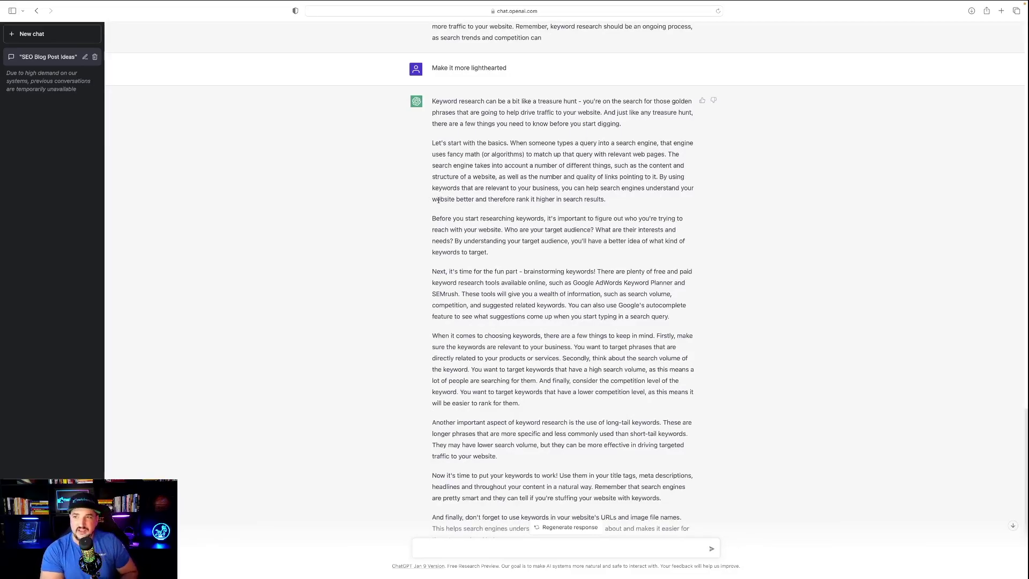
- Scroll to the end of the lighthearted rewrite's closing 'In short' paragraph
scroll(569, 251, down, 2)
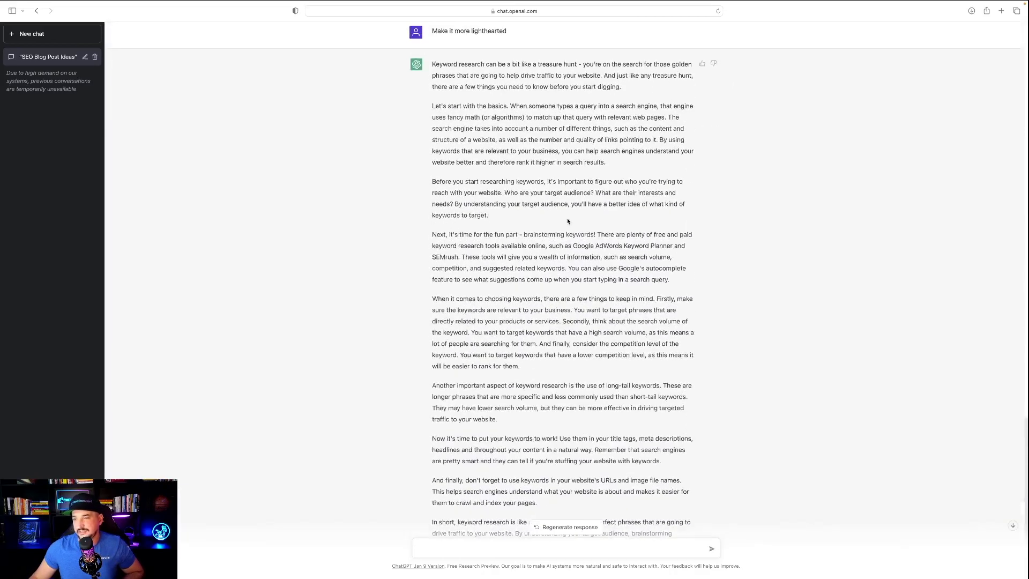